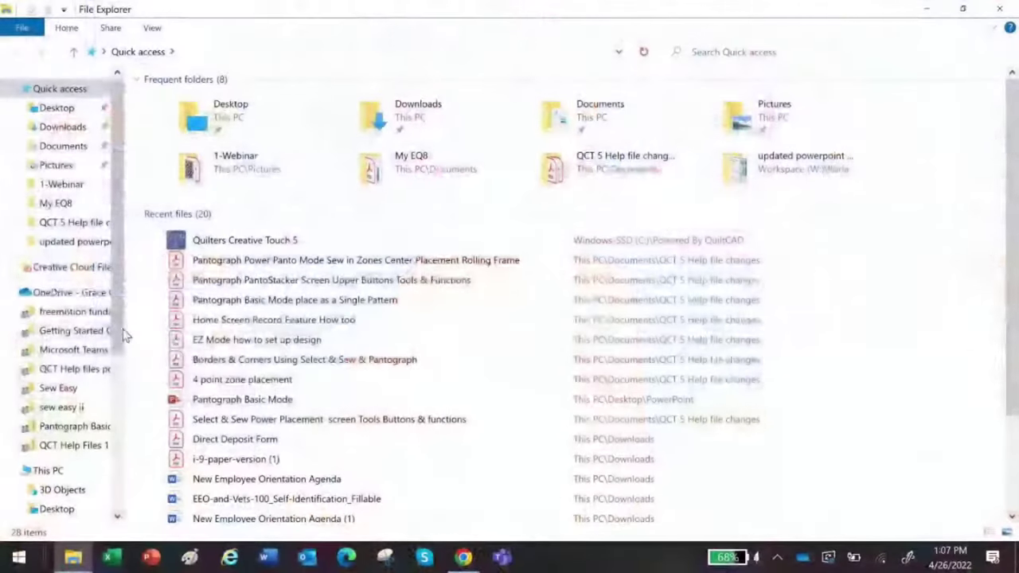
- Launch Quilters Creative Touch from the Powered By QuiltCAD folder on the C: drive, continuing in simulation mode and skipping the Gold membership renewal
scroll(99, 395, "down", 3)
scroll(99, 395, "down", 2)
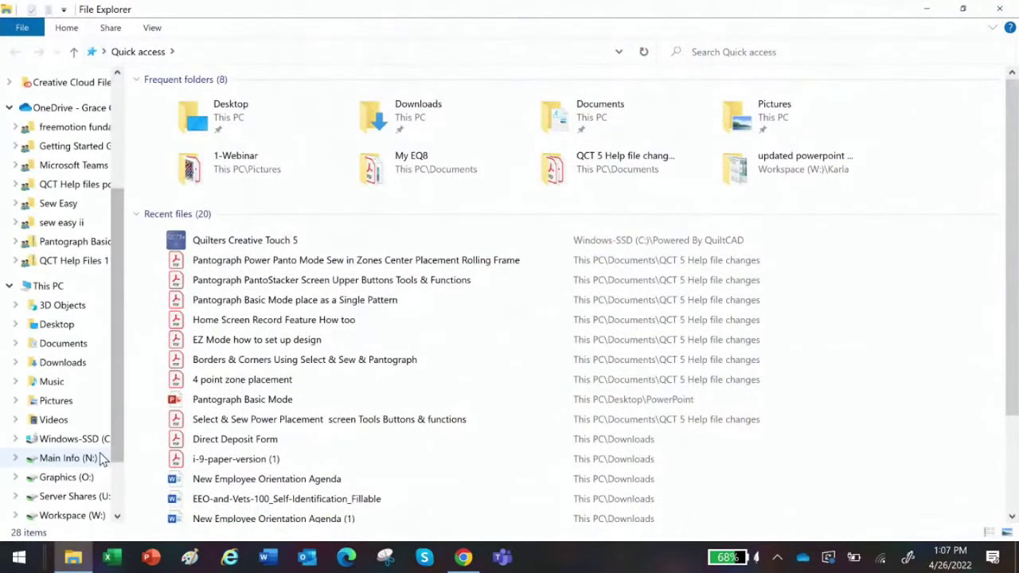
left_click(77, 442)
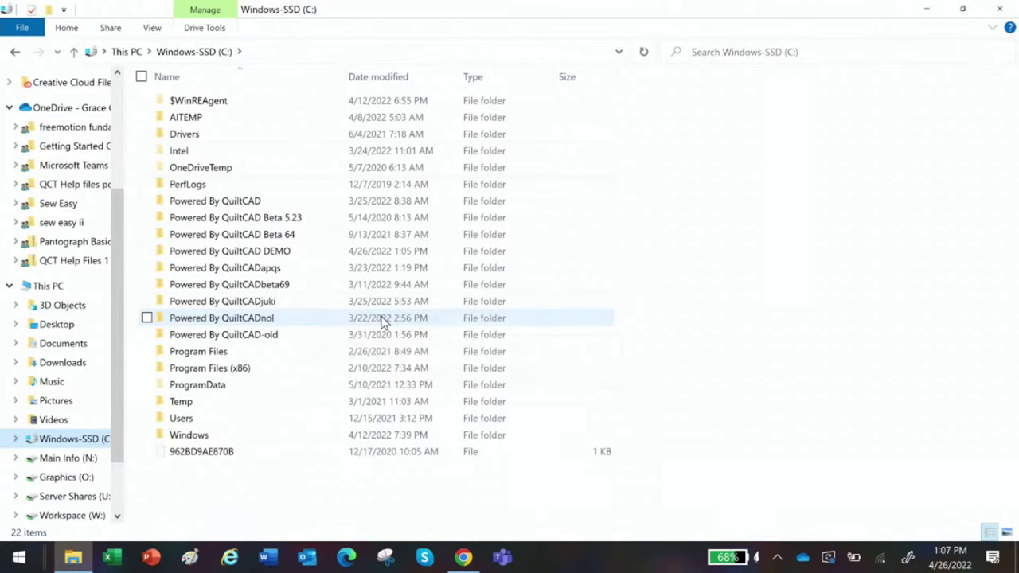
double_click(239, 200)
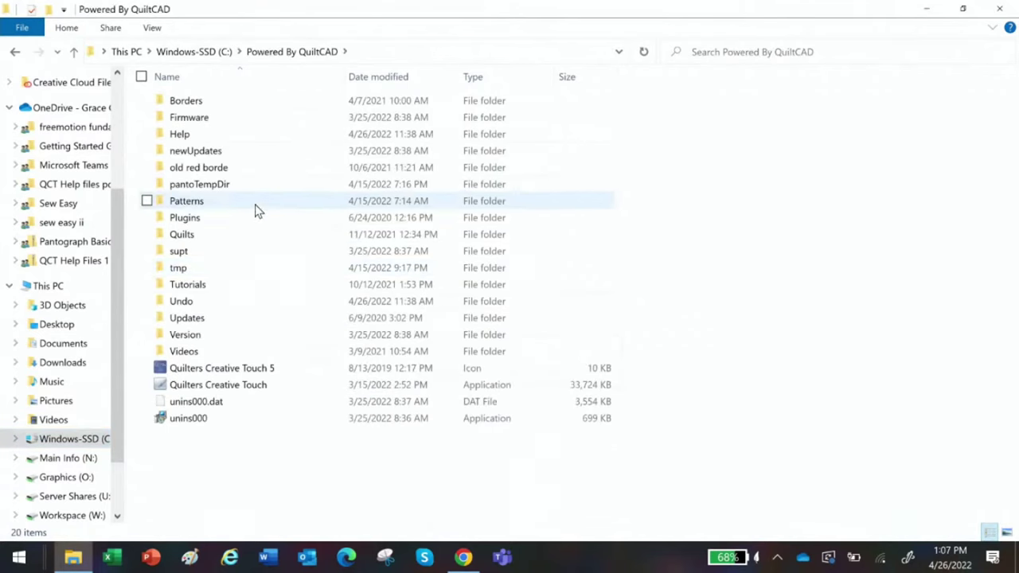
double_click(406, 387)
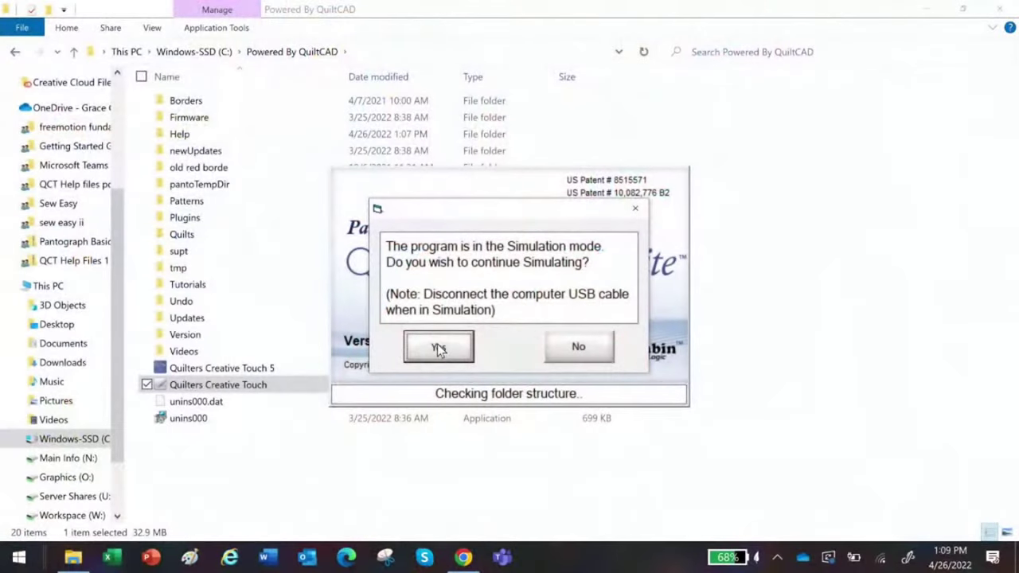
left_click(438, 348)
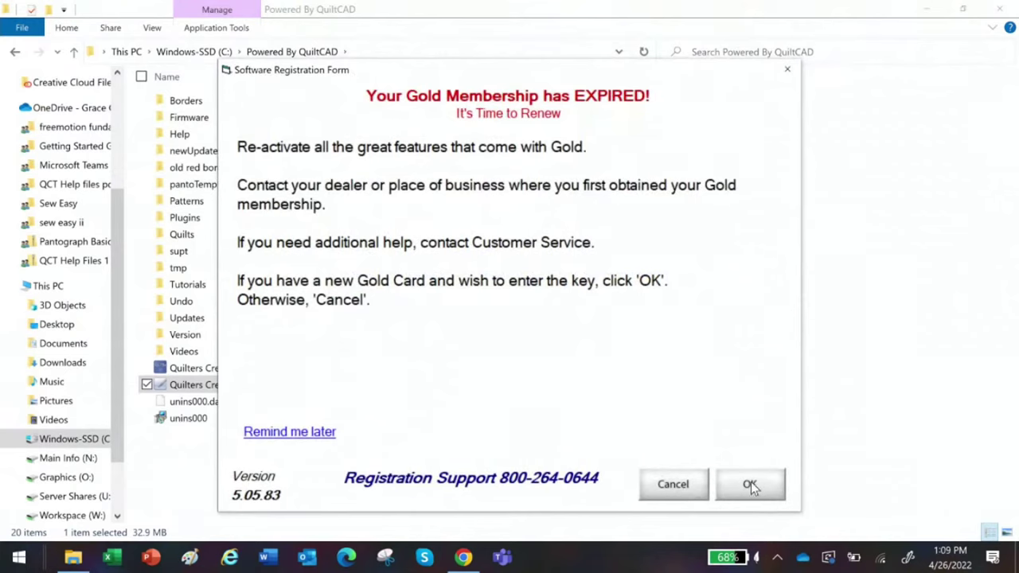
left_click(672, 487)
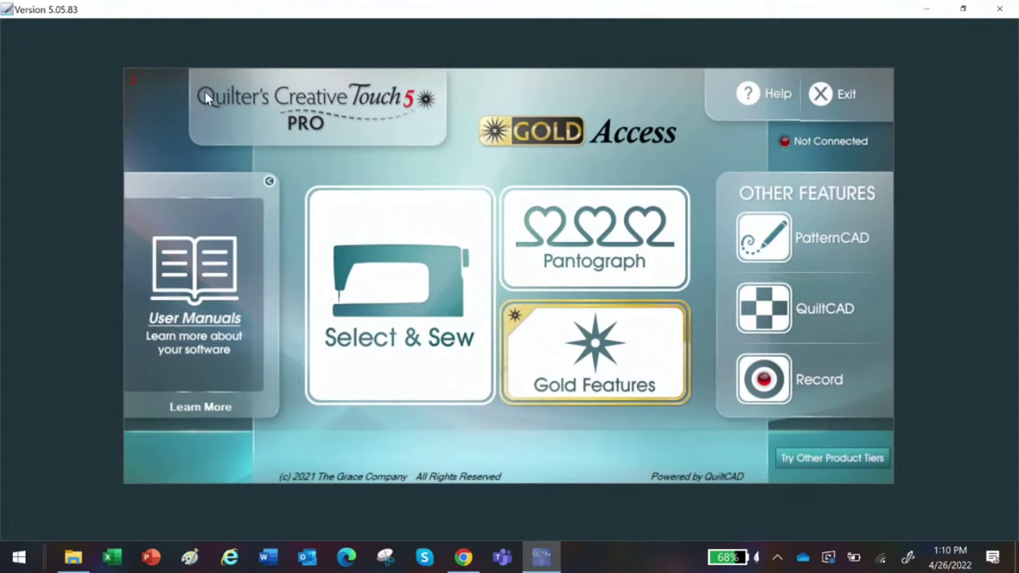
- Open the built-in help library and show its collection of Help documents
left_click(769, 94)
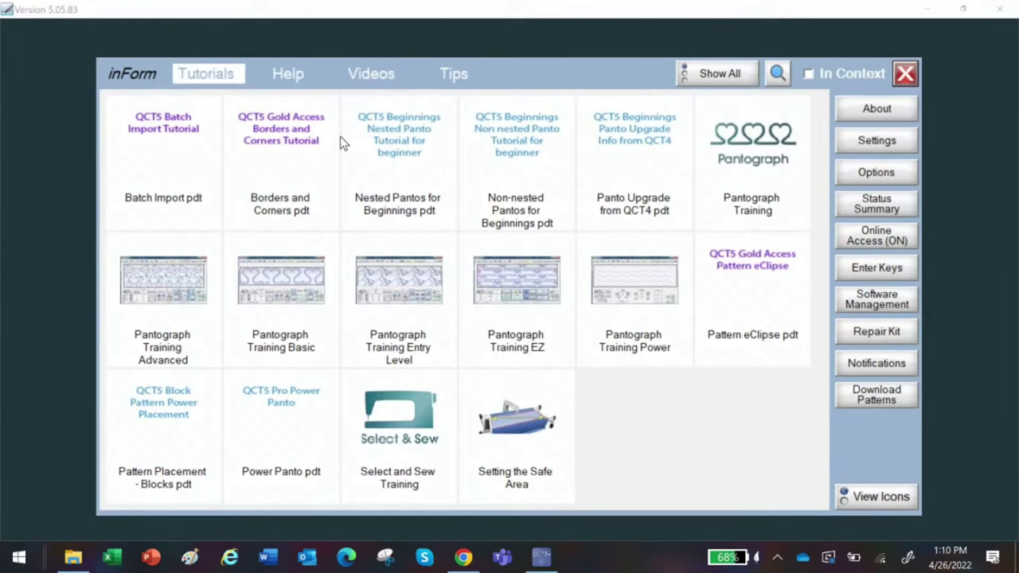
left_click(284, 73)
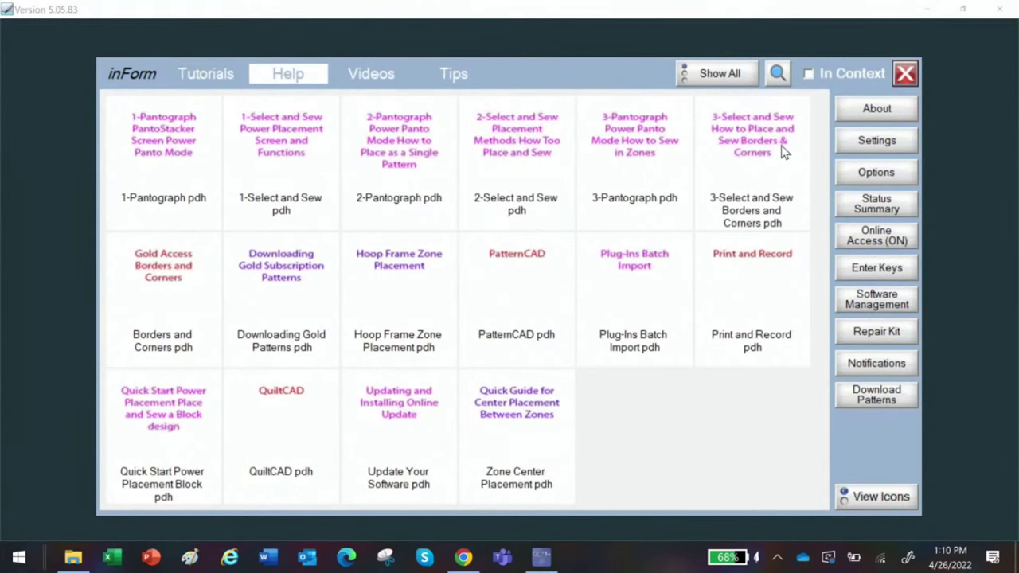
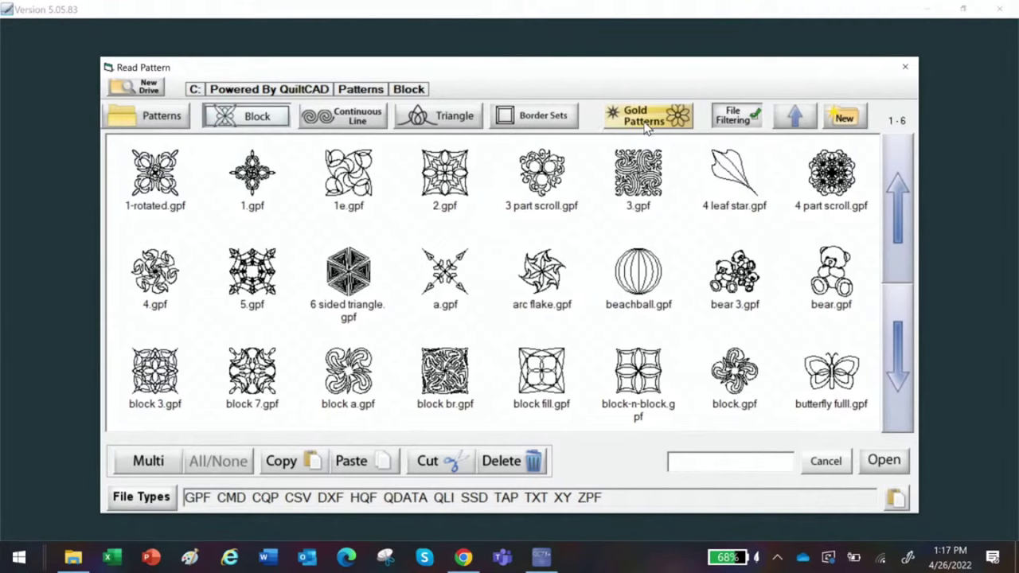
- Look through the Batch folder of the pattern library and return to the main Patterns folder
left_click(164, 120)
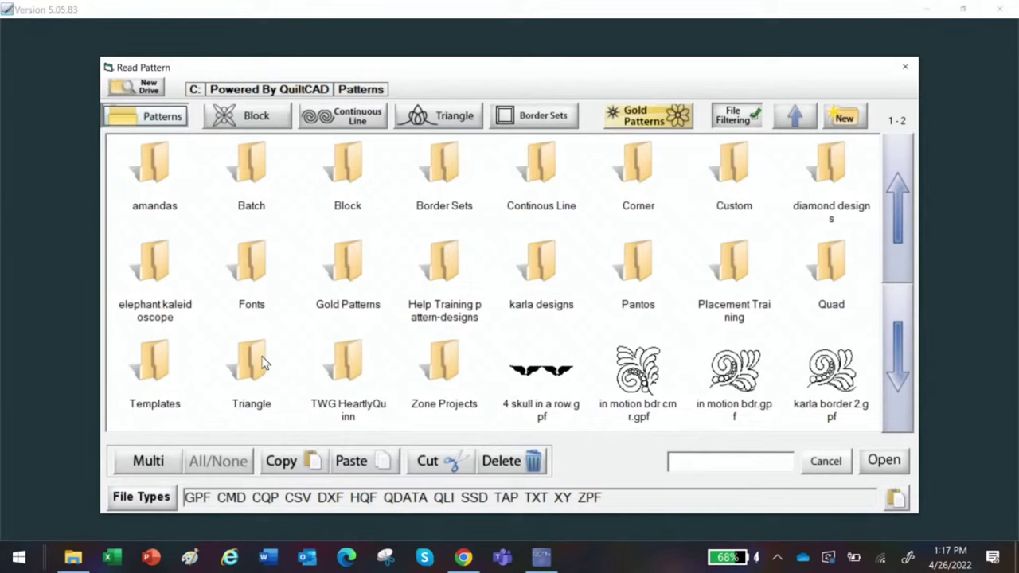
double_click(253, 173)
left_click(251, 174)
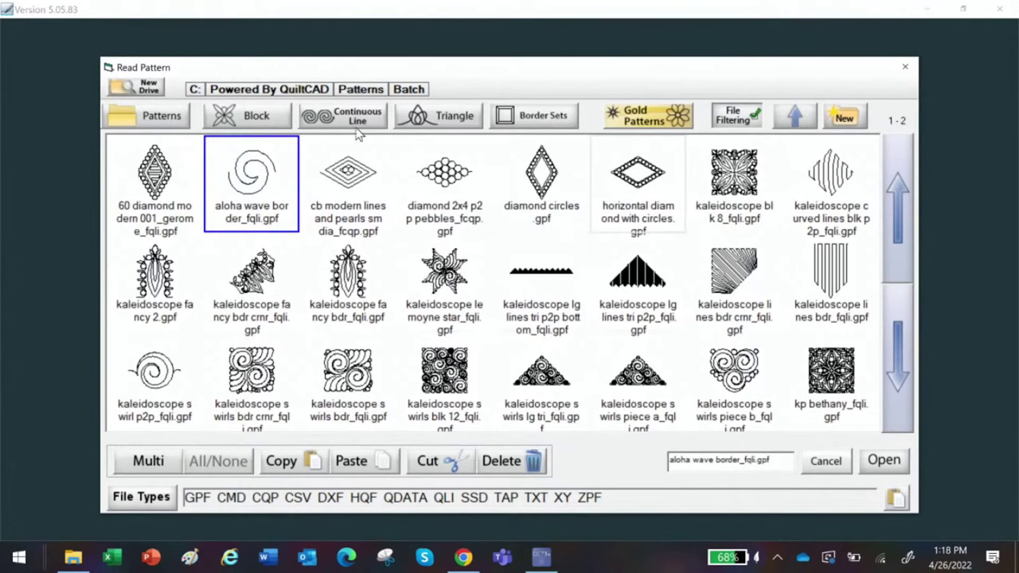
left_click(162, 116)
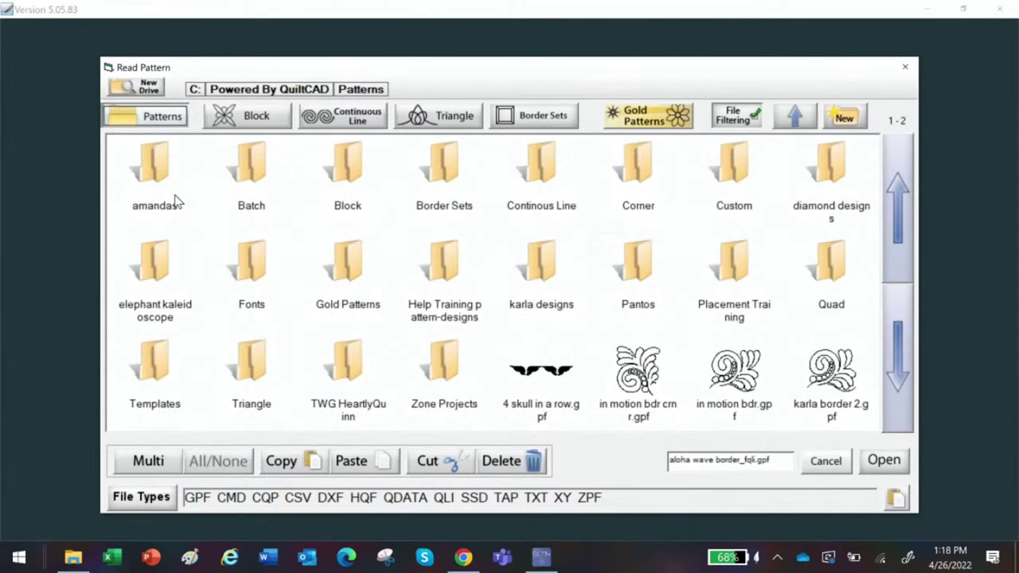
- Open the pattern daisy doodle.gpf from the first folder of the Patterns library
double_click(148, 169)
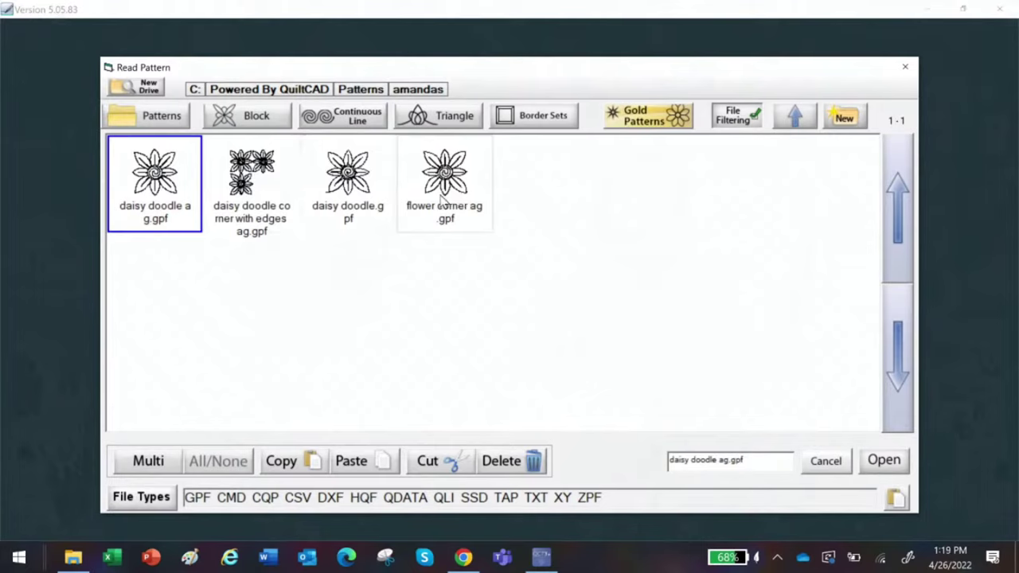
left_click(356, 189)
left_click(885, 461)
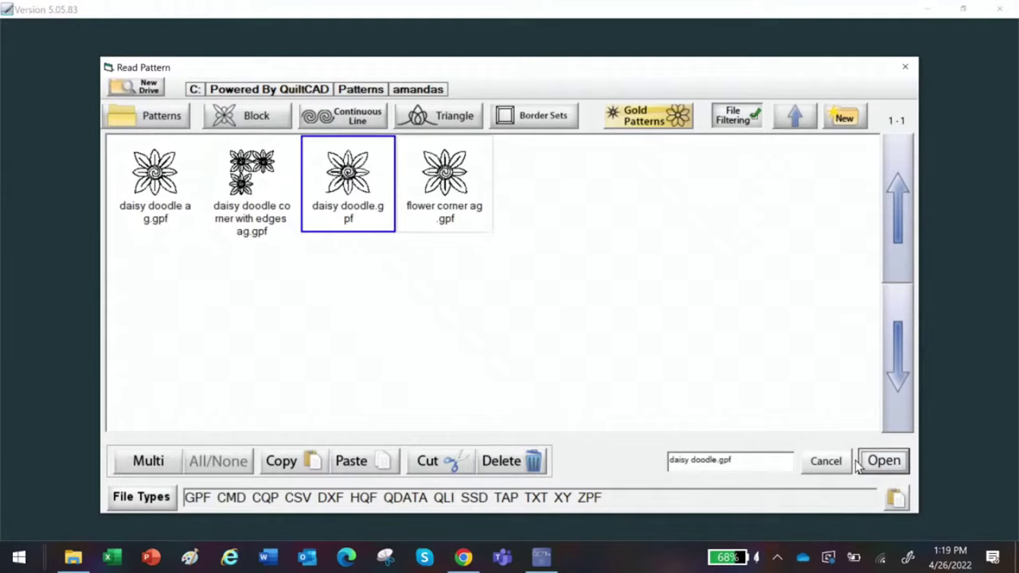
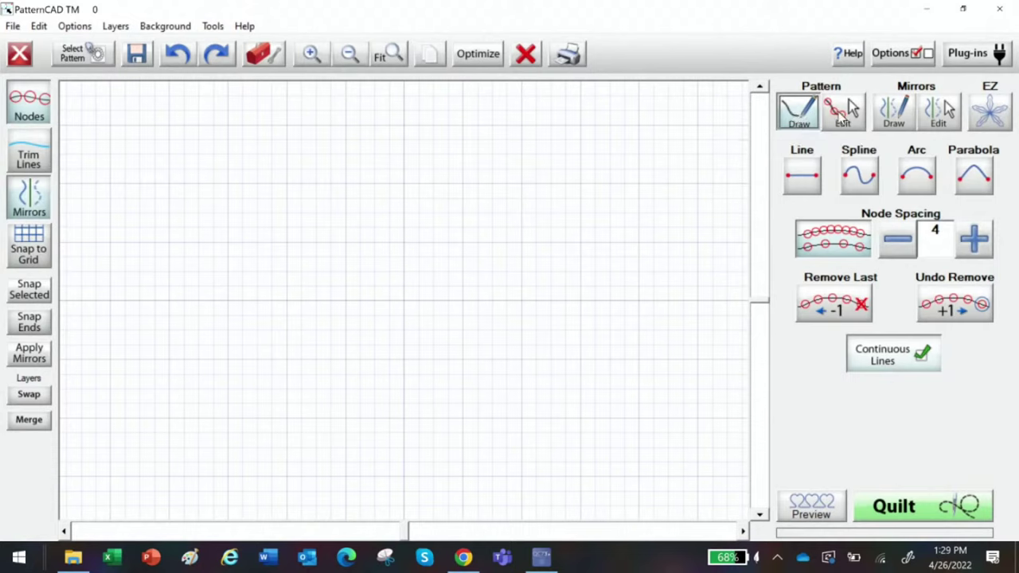
- Draw a freehand continuous line with three upright loops on the blank grid and preview it as a repeating pantograph
left_click(804, 178)
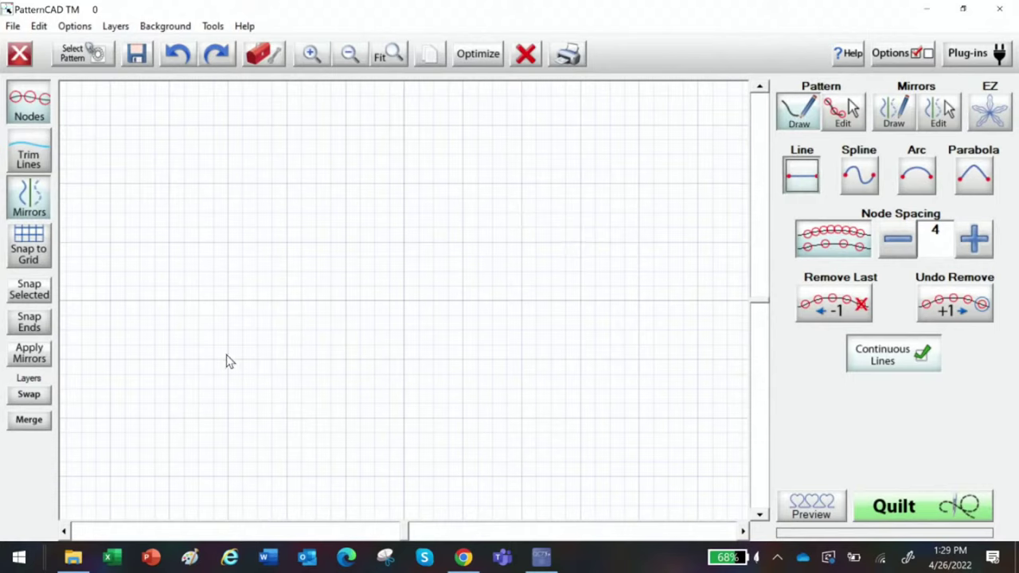
mouse_move(229, 358)
left_mouse_down()
mouse_move(281, 262)
mouse_move(274, 228)
mouse_move(235, 252)
mouse_move(231, 292)
mouse_move(244, 345)
mouse_move(289, 371)
mouse_move(329, 372)
mouse_move(368, 267)
mouse_move(355, 246)
mouse_move(328, 243)
mouse_move(318, 266)
mouse_move(346, 347)
mouse_move(380, 361)
mouse_move(453, 349)
mouse_move(466, 291)
mouse_move(457, 259)
mouse_move(432, 248)
mouse_move(412, 258)
mouse_move(405, 303)
mouse_move(417, 331)
mouse_move(438, 351)
mouse_move(521, 364)
left_mouse_up()
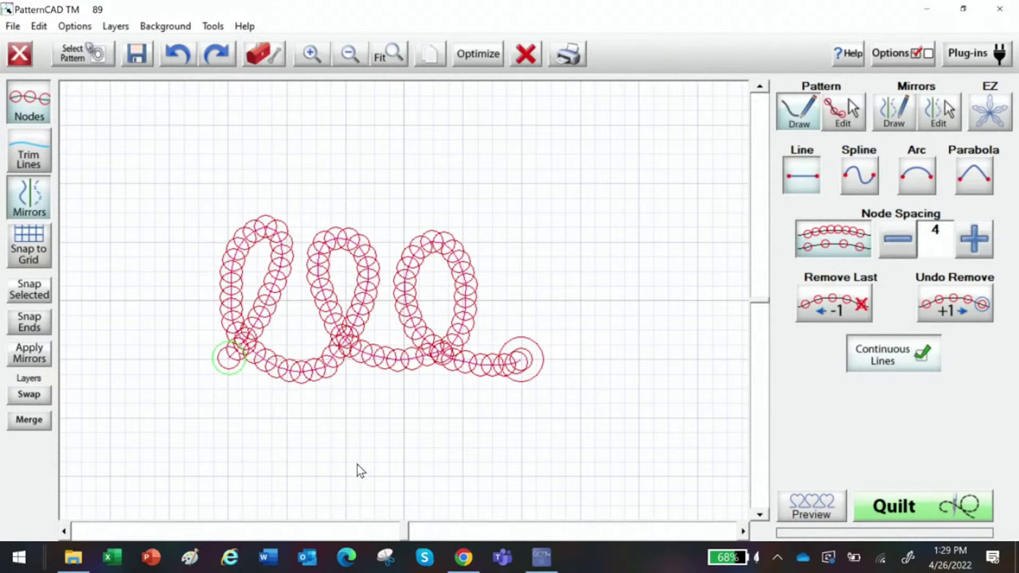
left_click(821, 517)
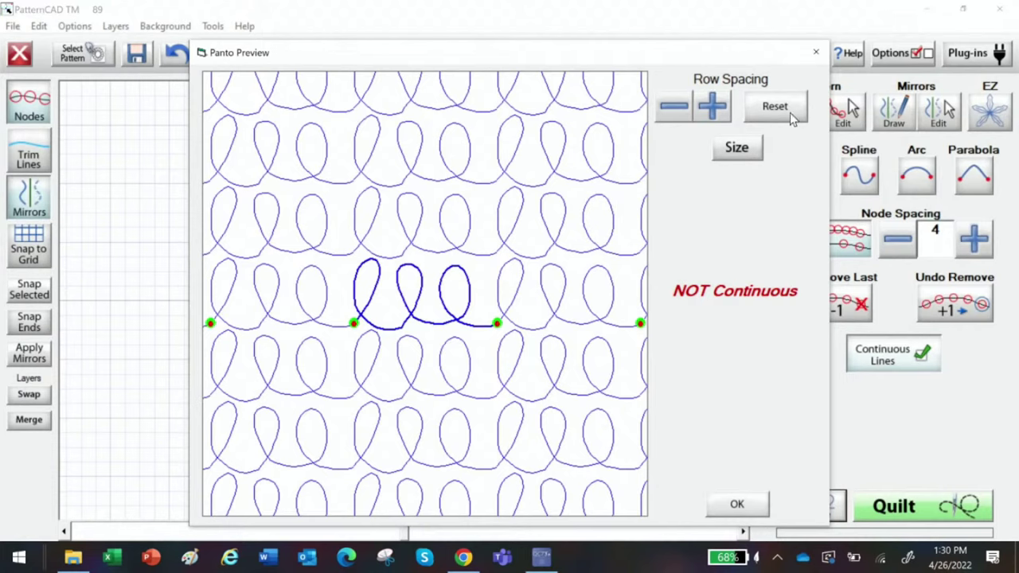
left_click(816, 53)
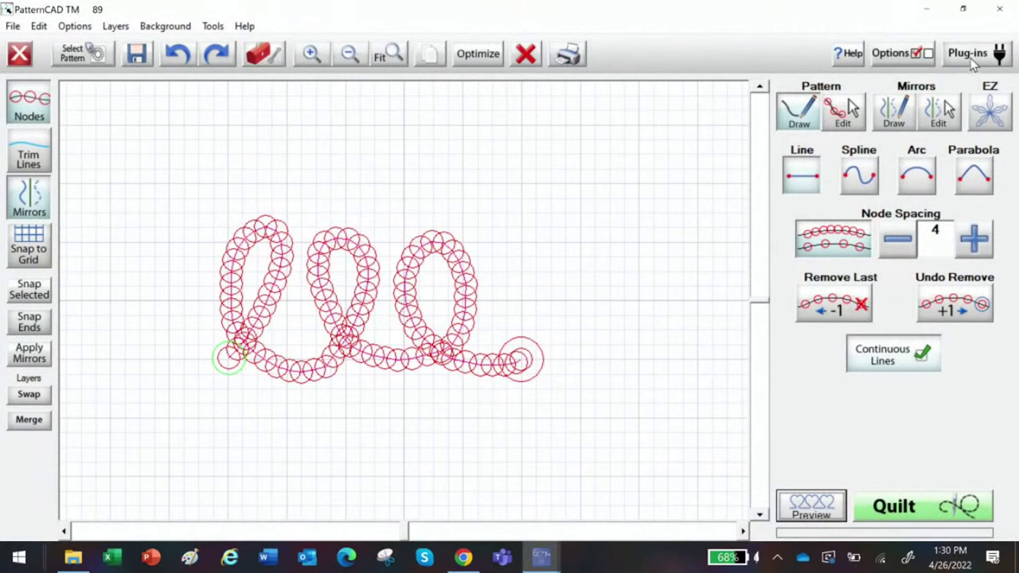
- Exit PatternCAD without saving the drawn pattern and open the Pantograph feature without resetting the Safe Area
left_click(17, 60)
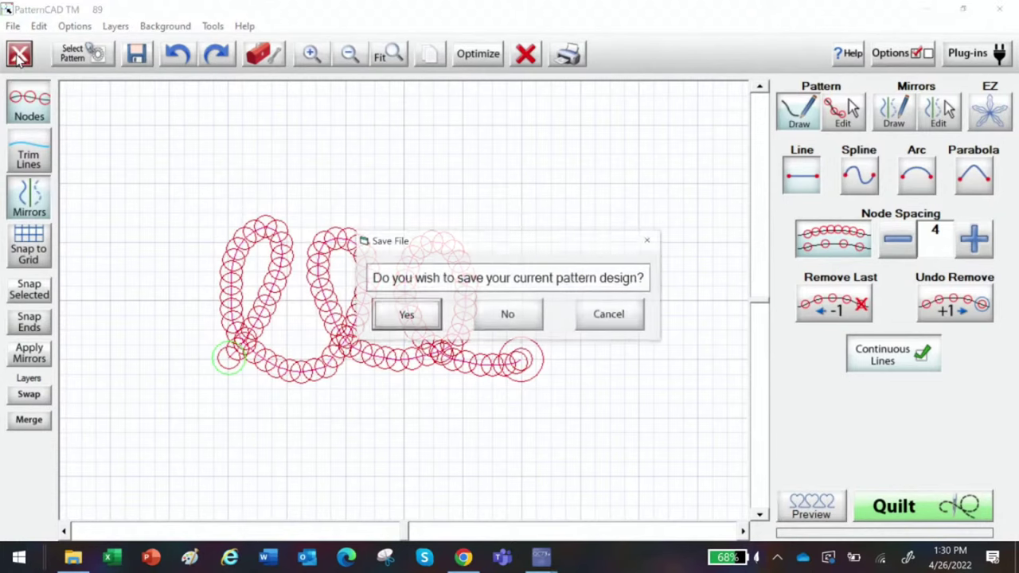
left_click(508, 315)
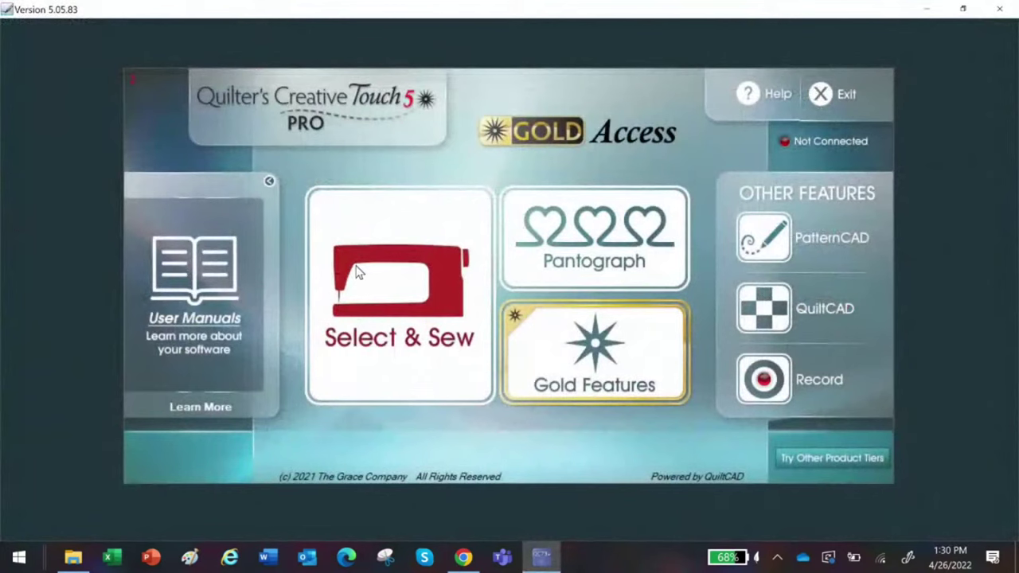
left_click(558, 243)
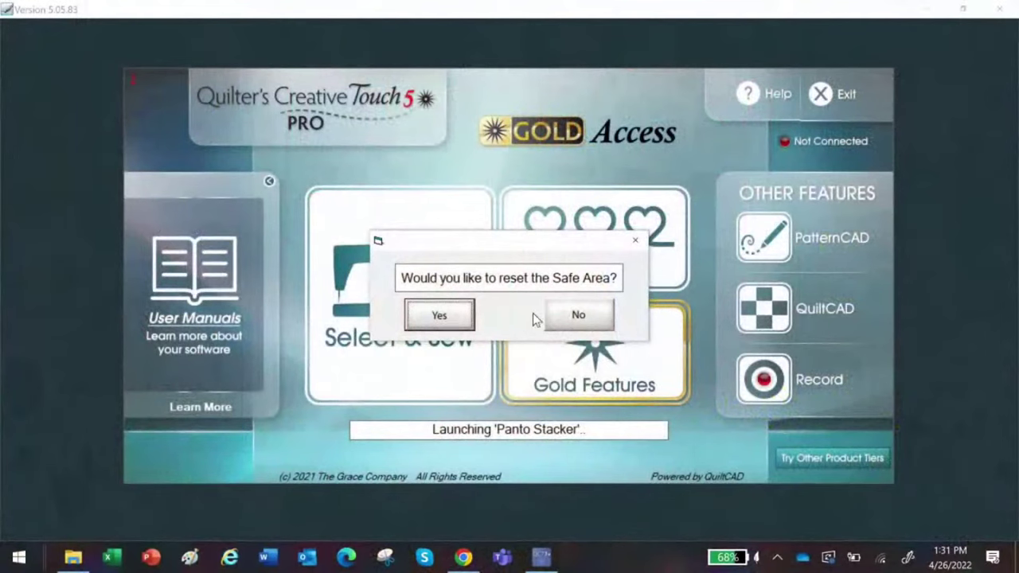
left_click(581, 317)
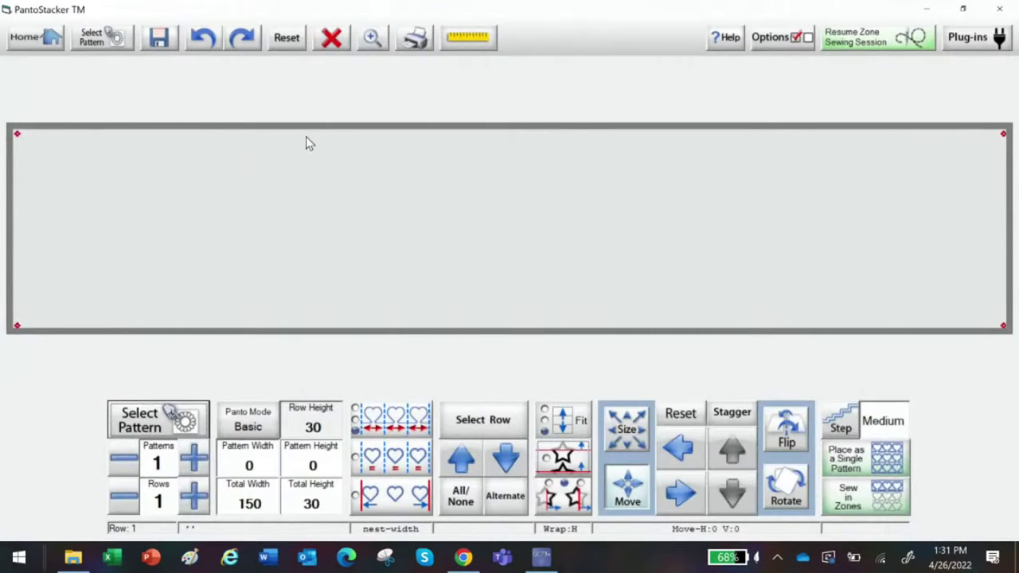
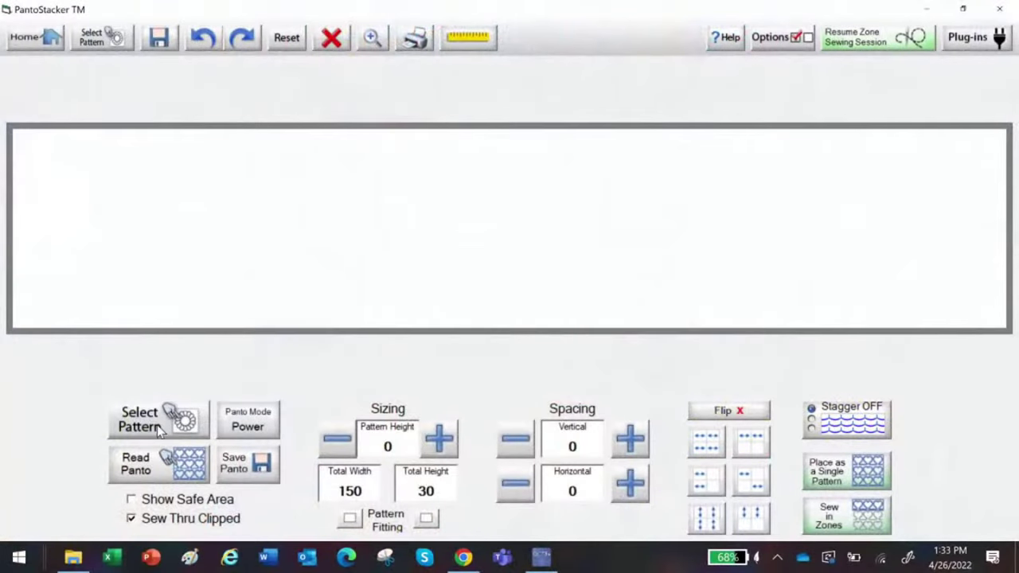
- Load the single owl pattern from the Continuous Line folder into the Power mode pantograph
left_click(163, 428)
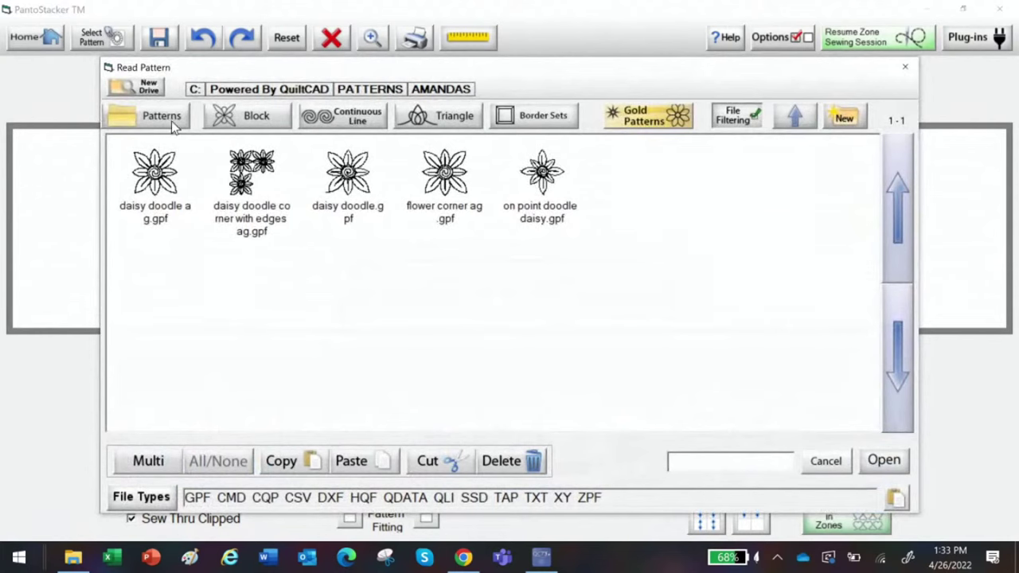
left_click(375, 119)
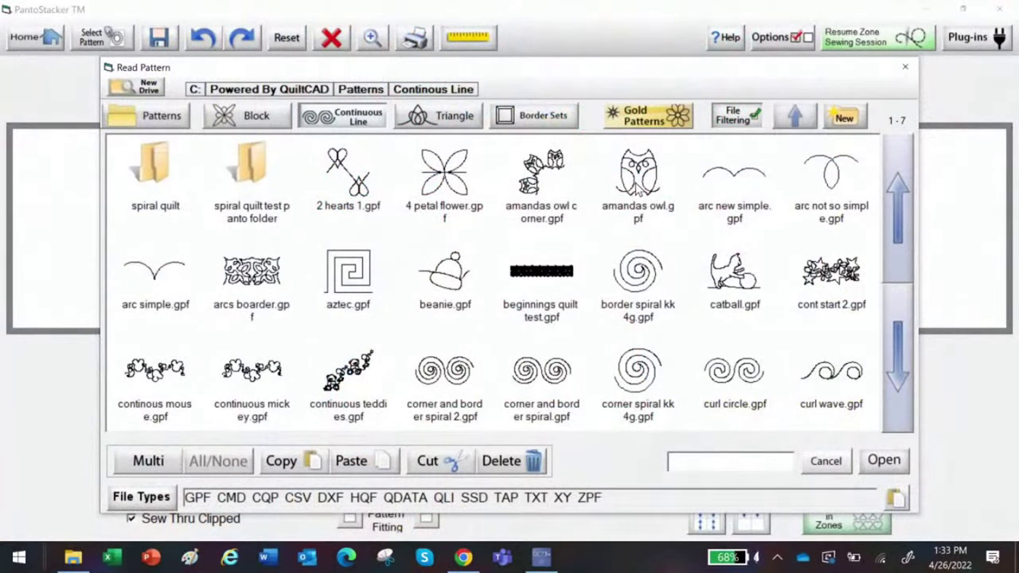
left_click(636, 190)
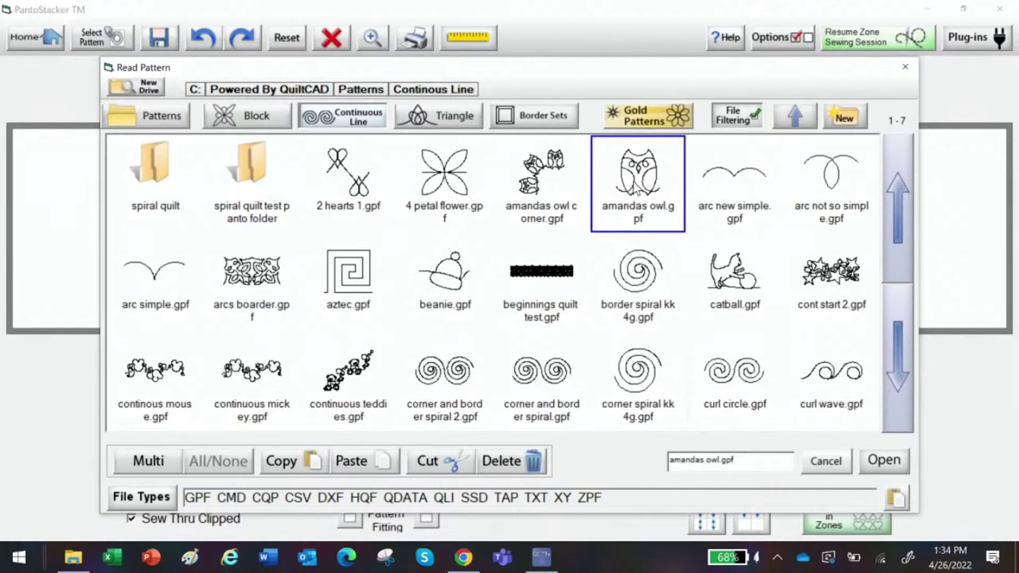
left_click(884, 466)
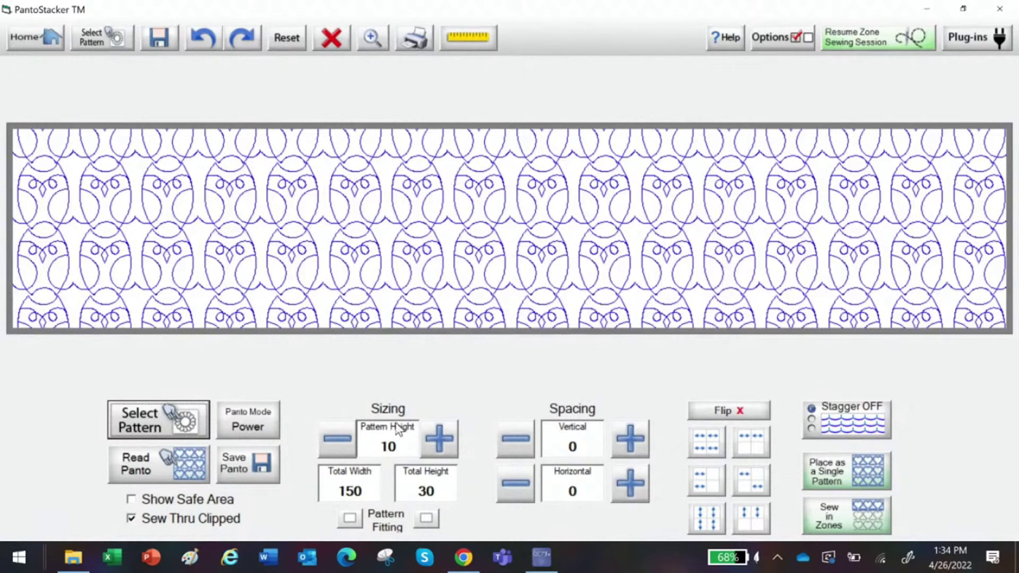
- Reduce the owl pantograph's pattern height to 4
left_click(333, 444)
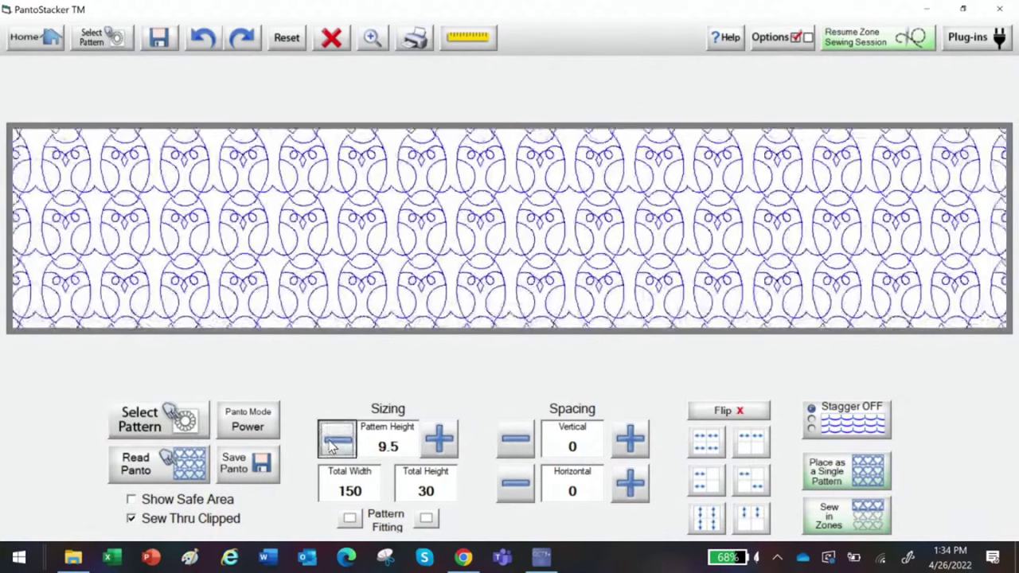
left_click(329, 444)
left_click(329, 444)
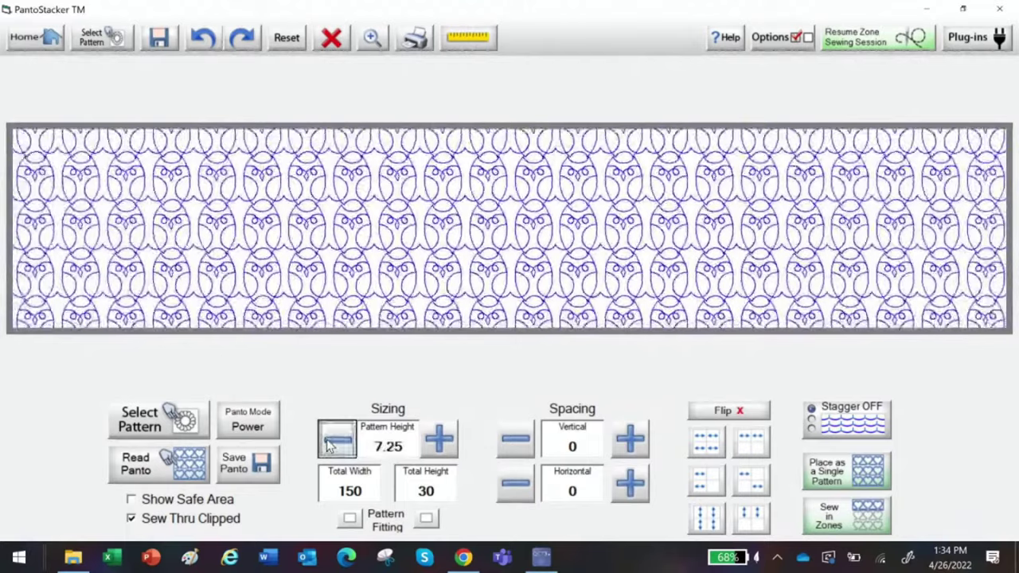
left_click(327, 445)
left_click(325, 446)
left_click(322, 444)
left_click(322, 445)
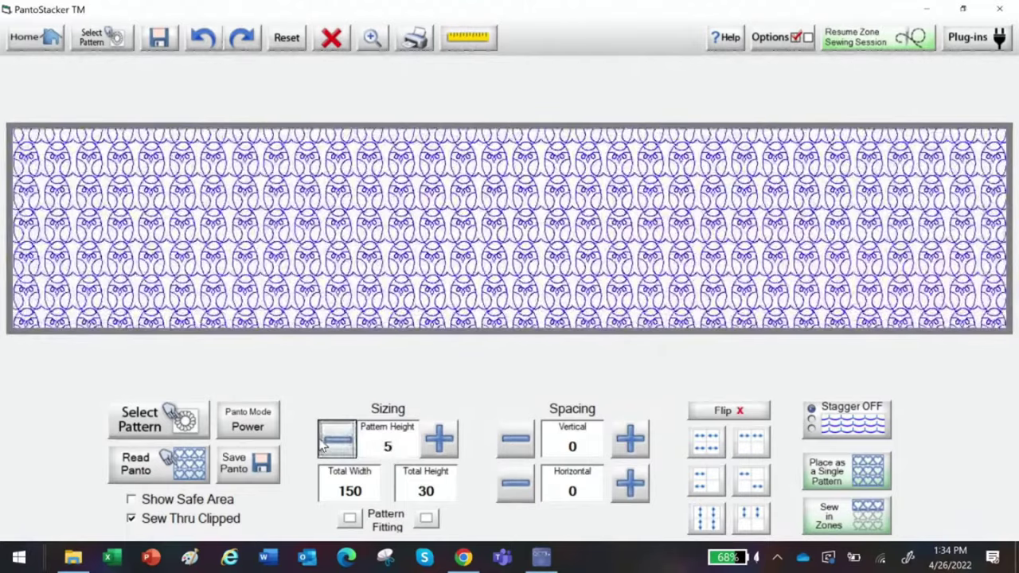
left_click(322, 445)
left_click(321, 446)
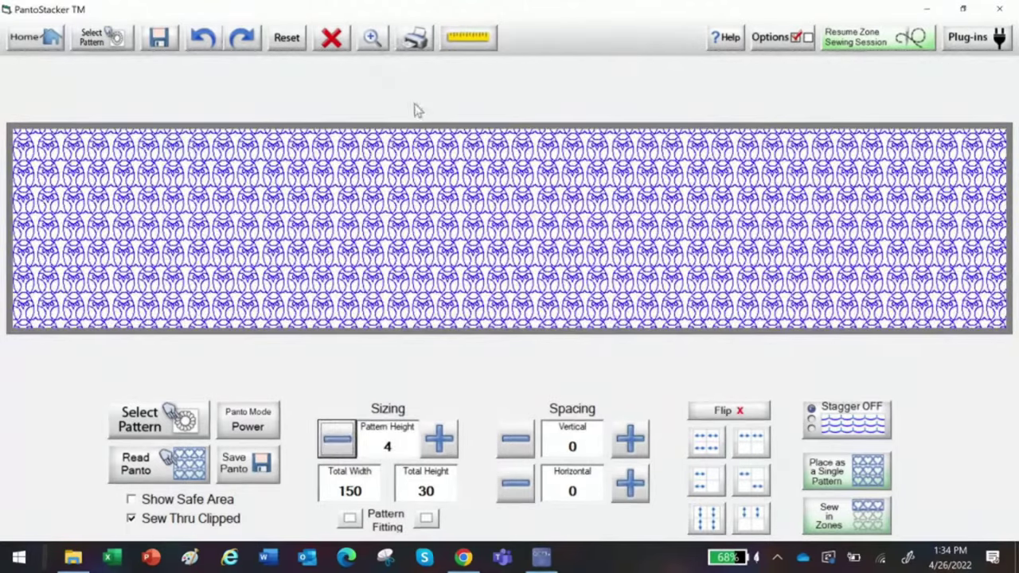
- Increase the owl pantograph's pattern height to 6.5
left_click(439, 446)
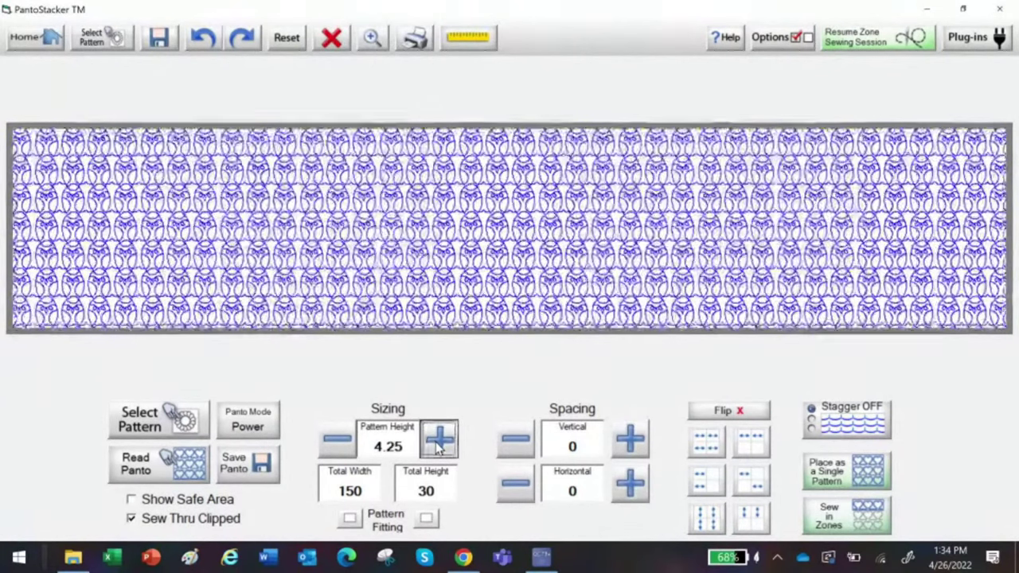
left_click(440, 446)
left_click(439, 446)
left_click(439, 447)
left_click(439, 447)
left_click(440, 446)
left_click(439, 446)
left_click(439, 446)
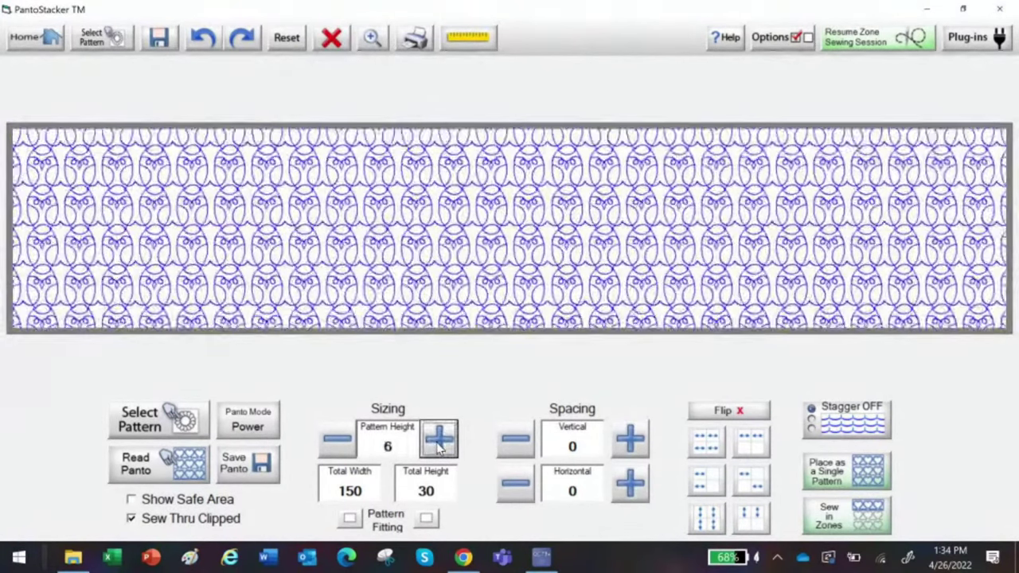
left_click(440, 446)
left_click(440, 444)
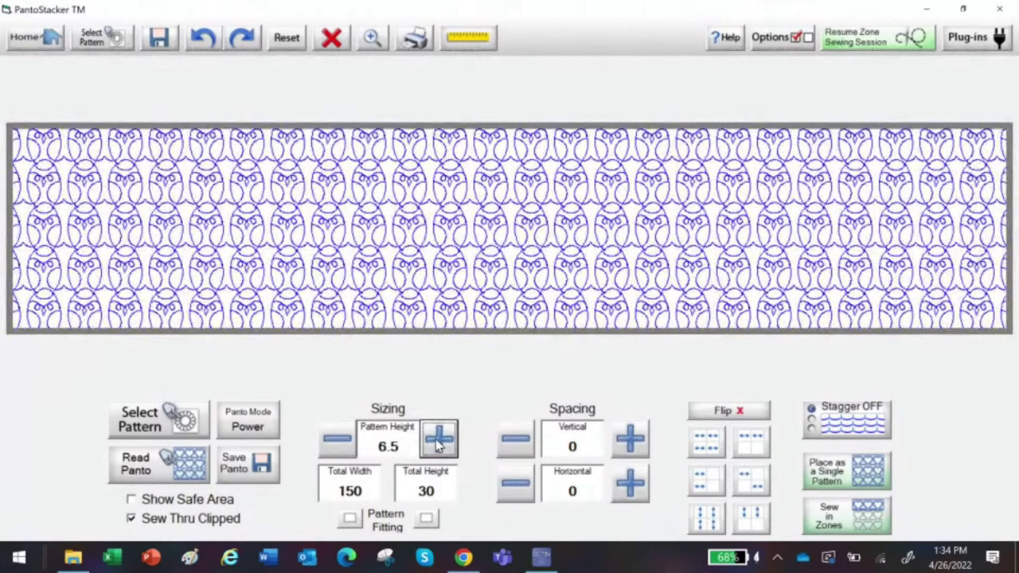
- Reduce the owl pantograph's pattern height to 6 and increase the vertical spacing between rows to 0.4
left_click(336, 442)
left_click(336, 443)
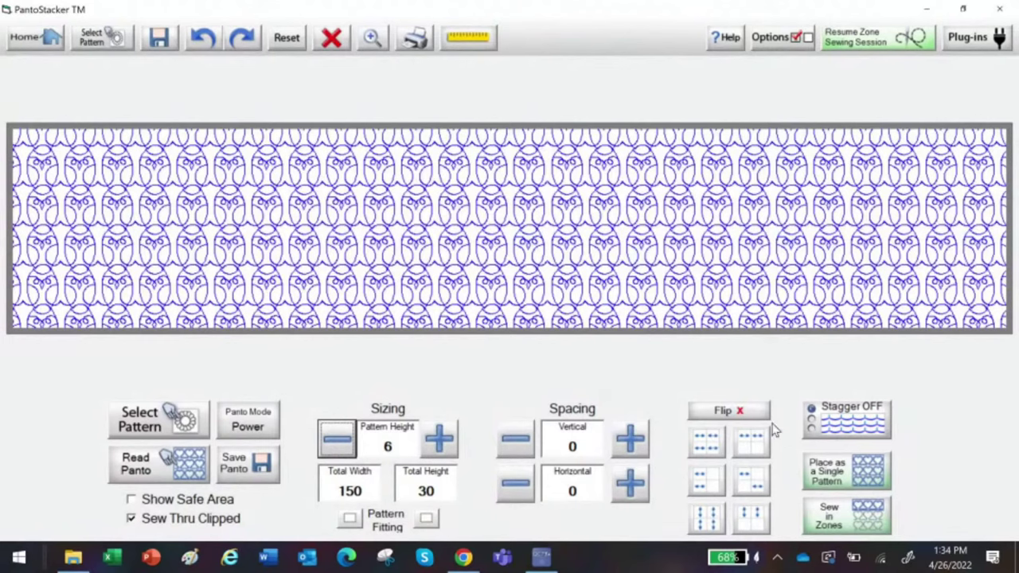
left_click(630, 443)
left_click(629, 442)
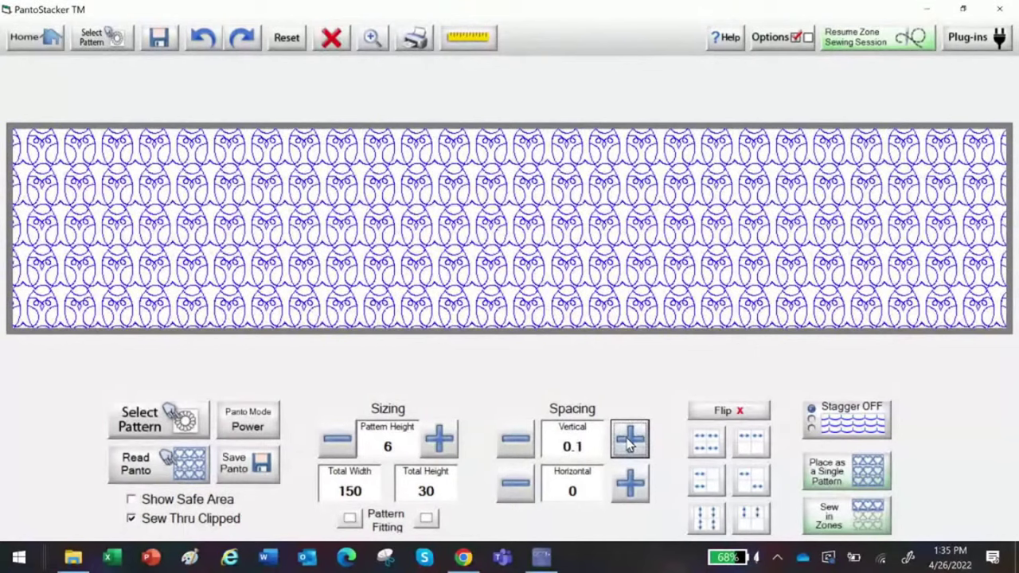
left_click(629, 443)
left_click(629, 443)
left_click(630, 442)
left_click(630, 442)
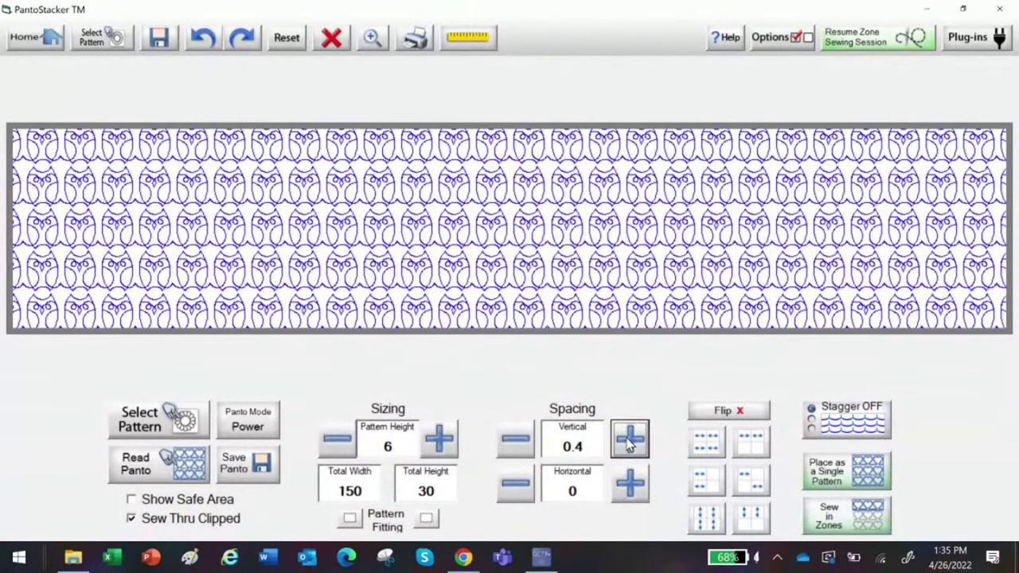
- Offset the owl rows with Stagger 1 and try the different horizontal and vertical flip arrangements on the pantograph
left_click(848, 426)
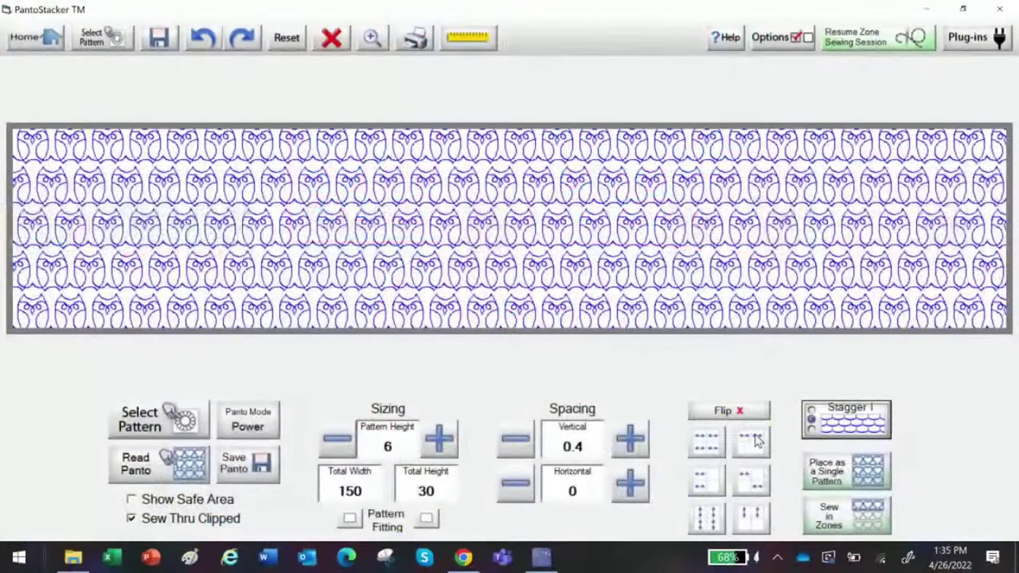
left_click(752, 441)
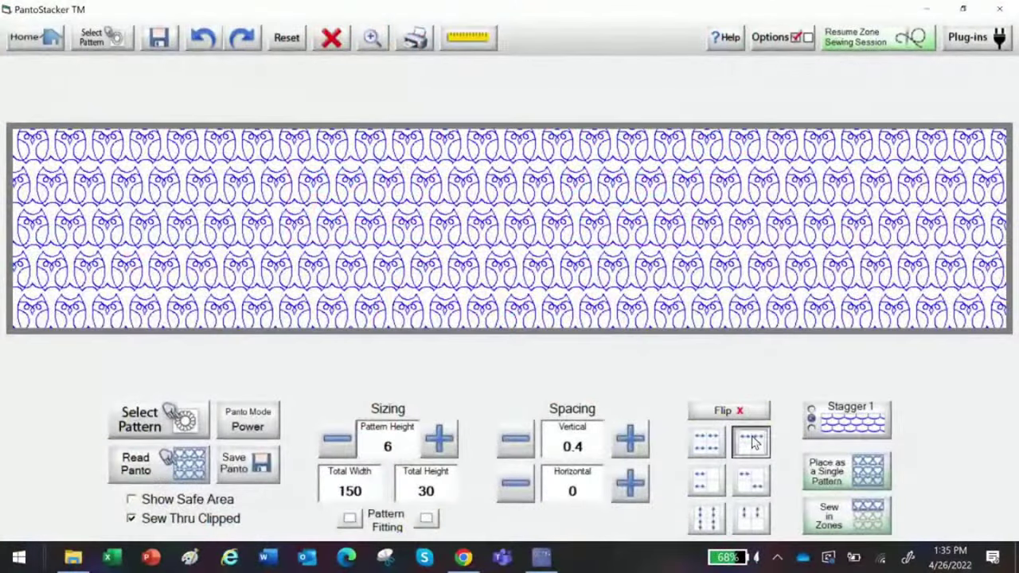
left_click(705, 481)
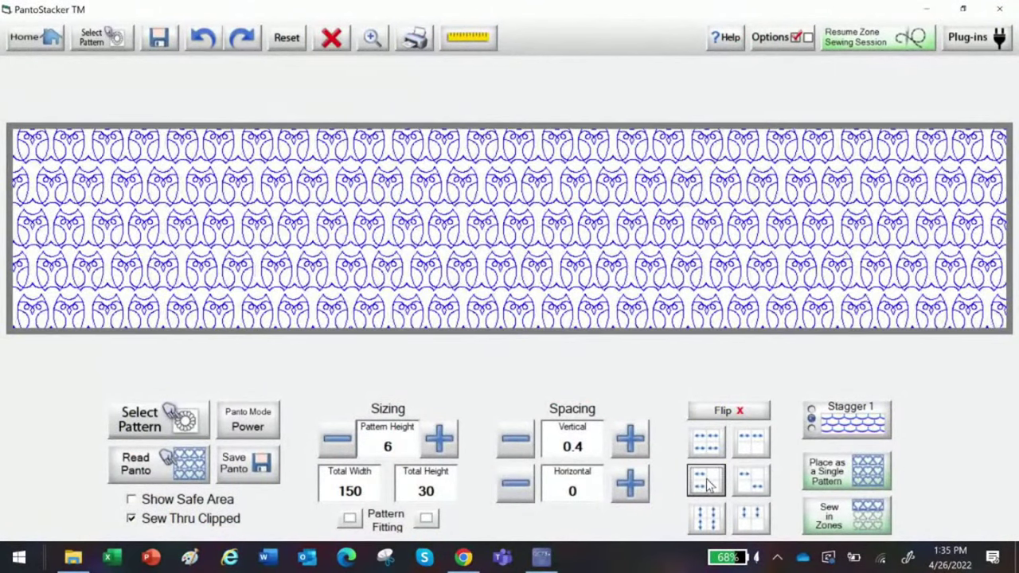
left_click(757, 484)
left_click(752, 518)
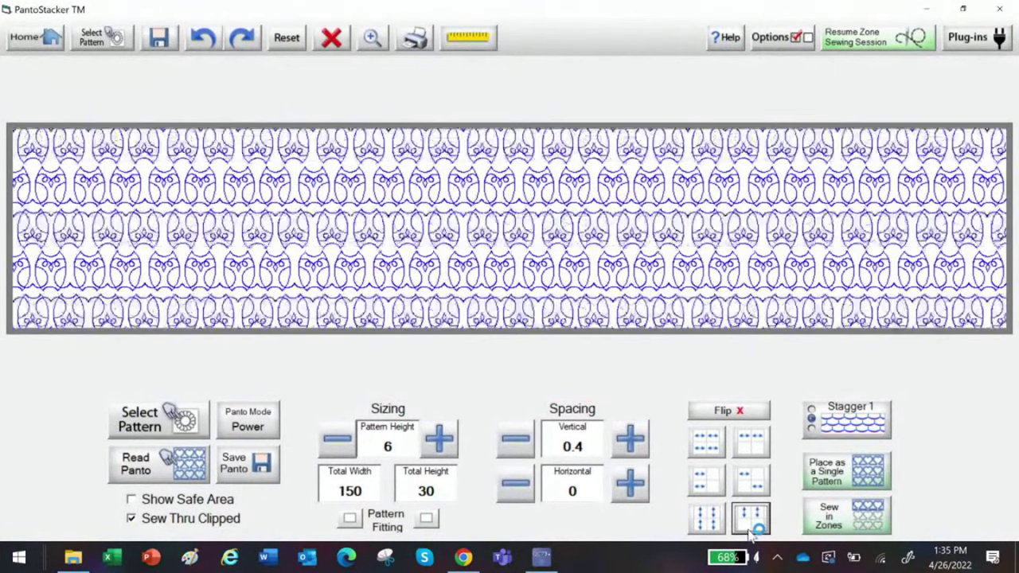
left_click(706, 518)
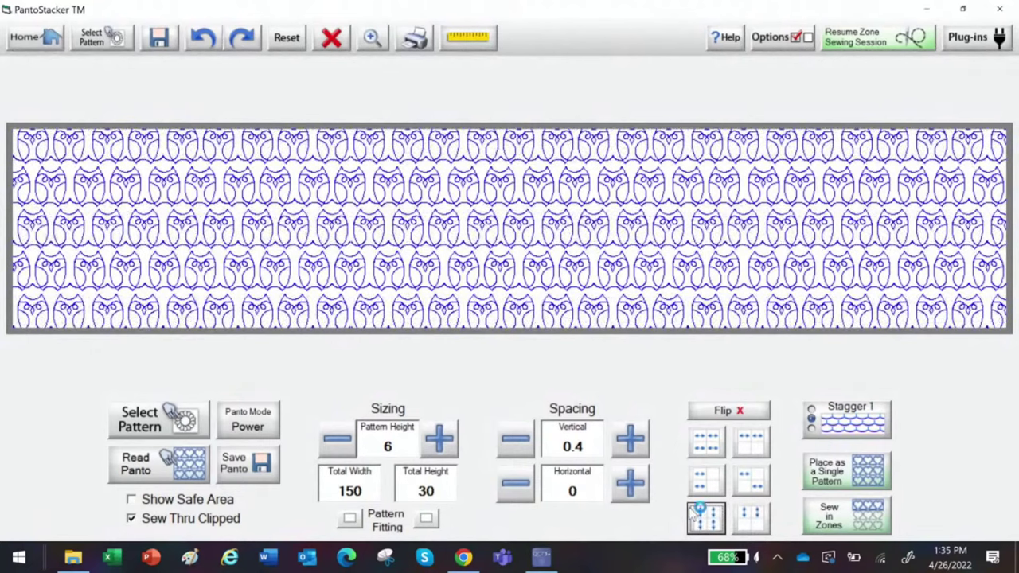
left_click(751, 442)
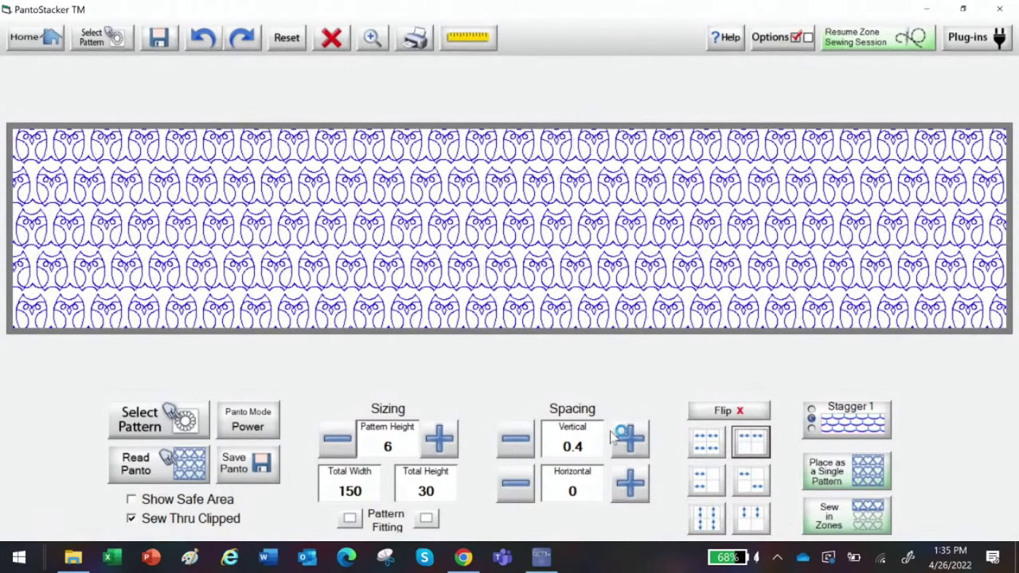
left_click(706, 444)
left_click(756, 444)
- Send the pantograph to sew in zones without saving the session, and remove all trim lines in Optimization
left_click(842, 516)
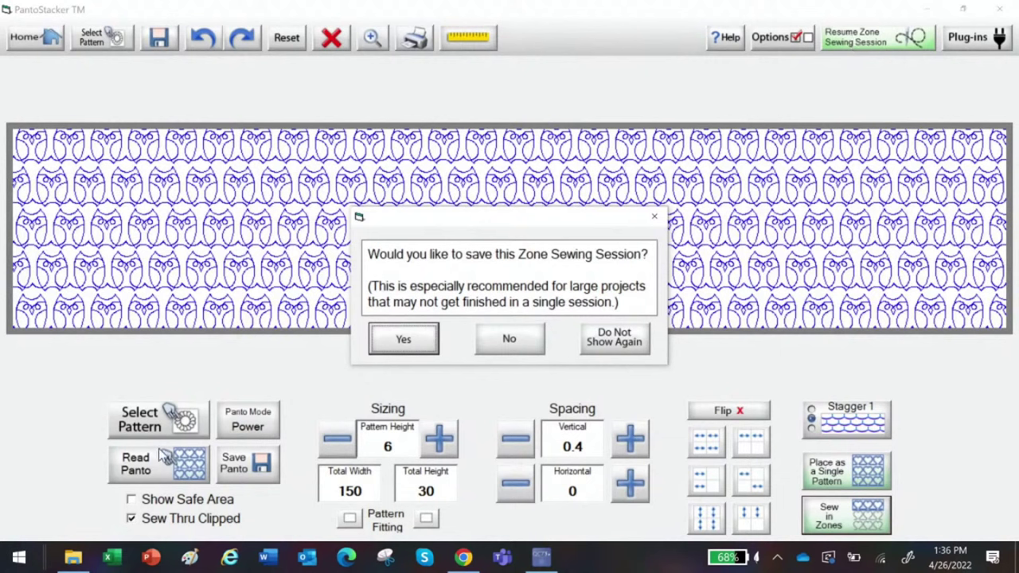
left_click(509, 340)
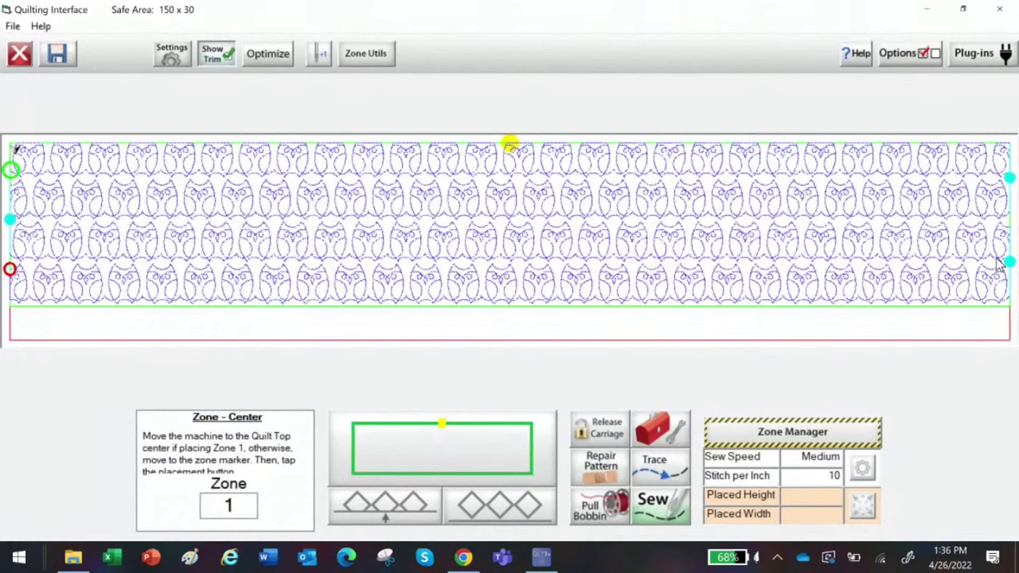
left_click(270, 59)
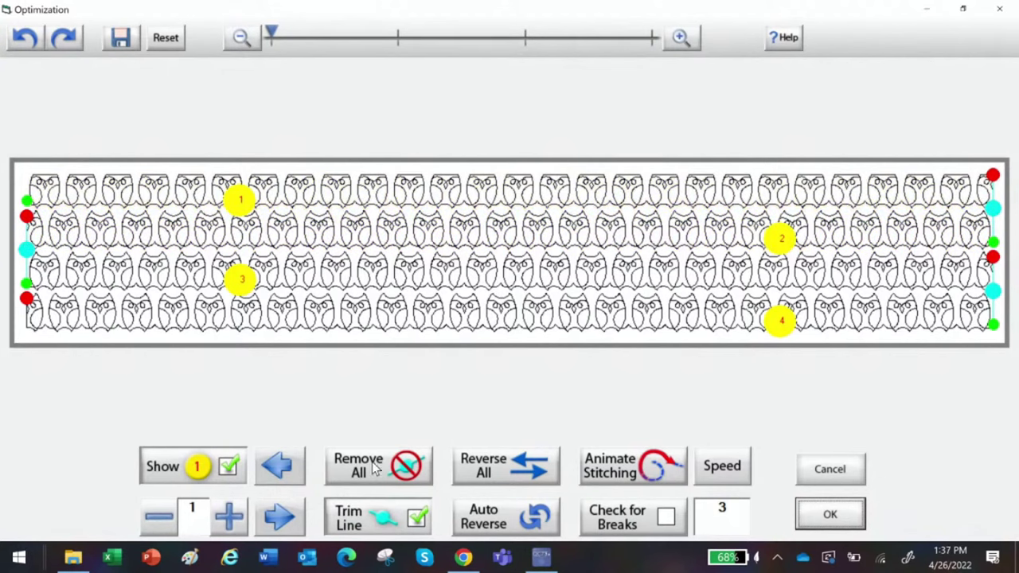
left_click(345, 476)
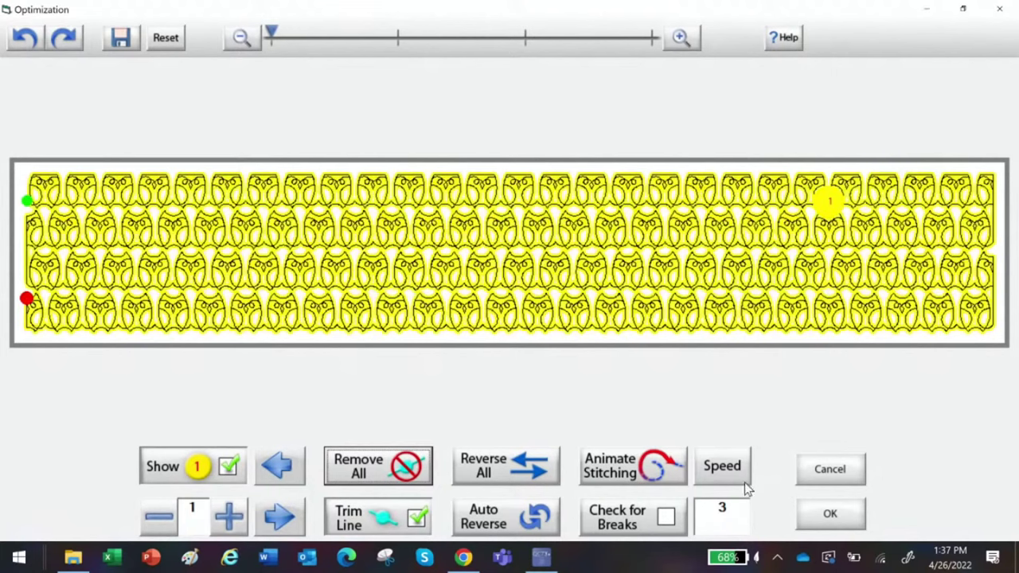
left_click(830, 514)
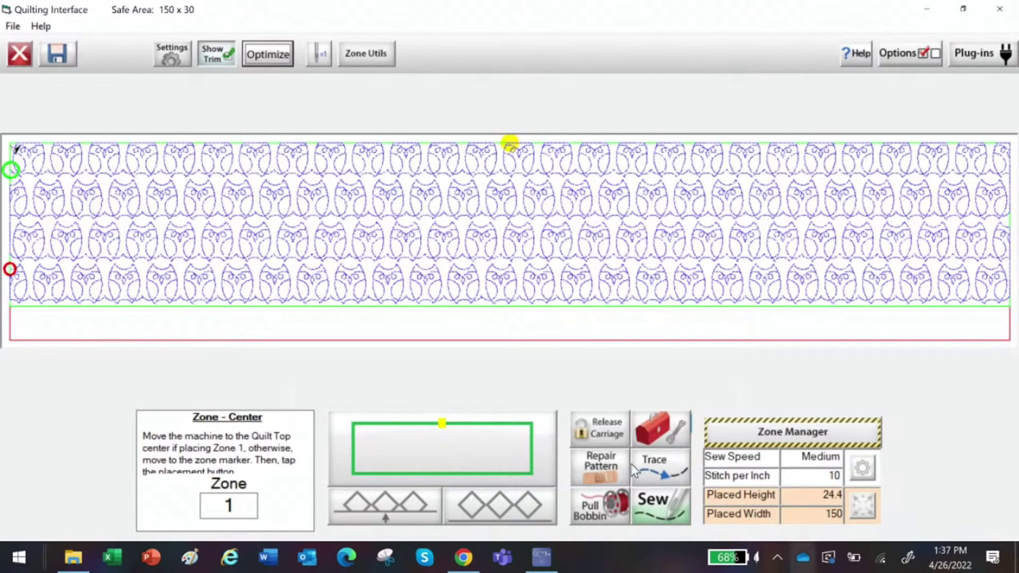
- Open the Zone Manager despite the placement reset and try to change the zone scale width
left_click(755, 432)
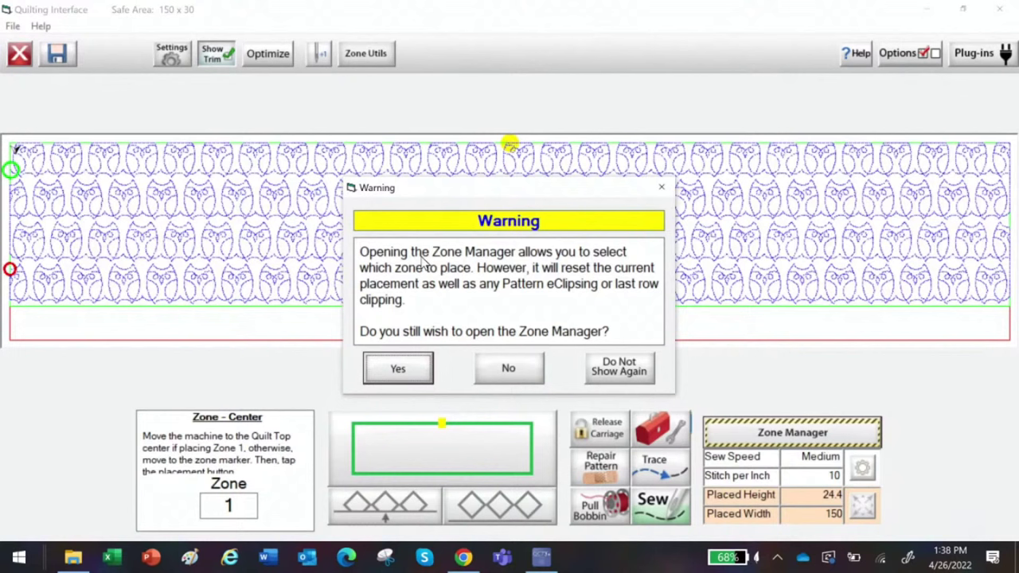
left_click(407, 371)
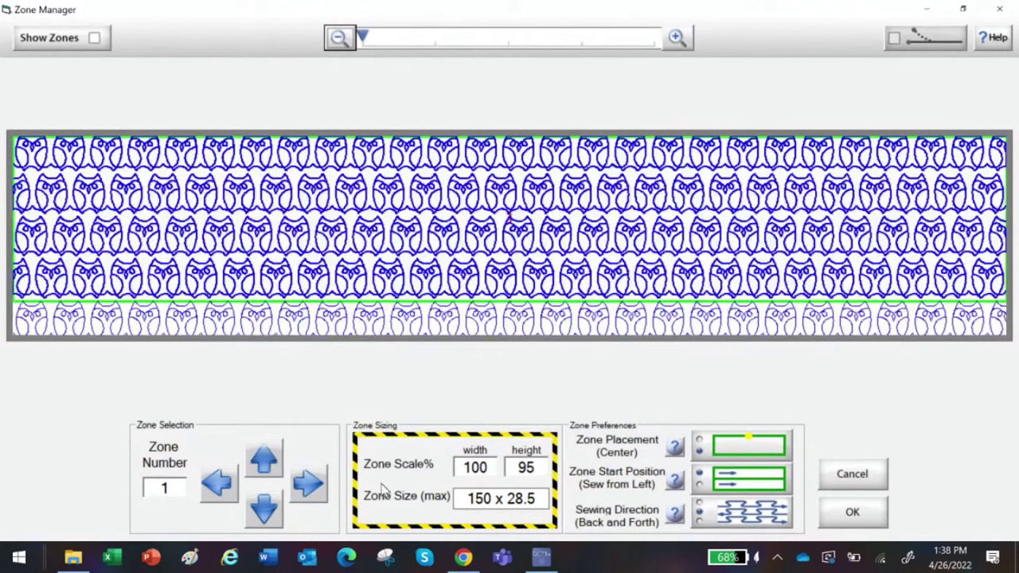
left_click(485, 472)
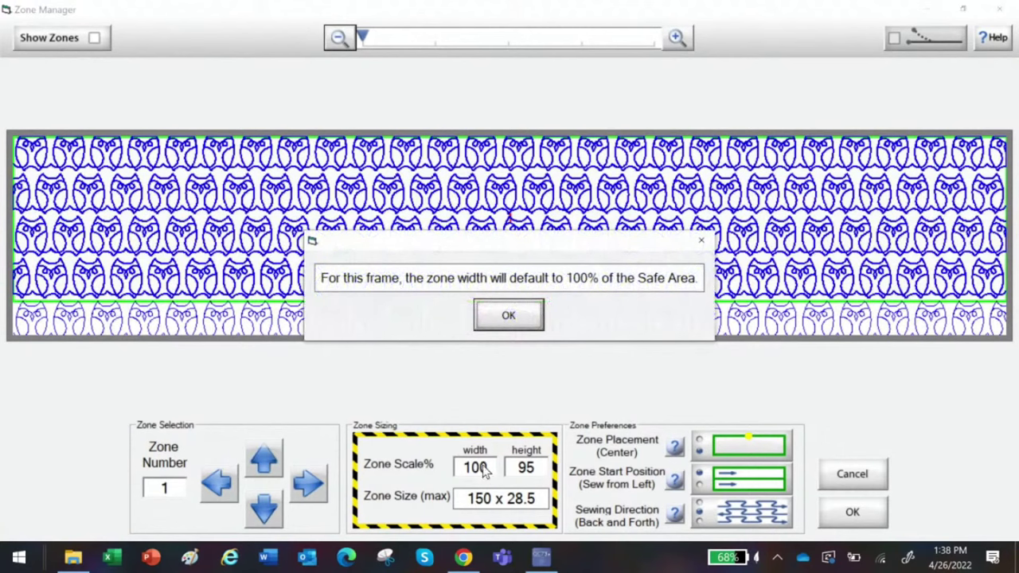
left_click(509, 316)
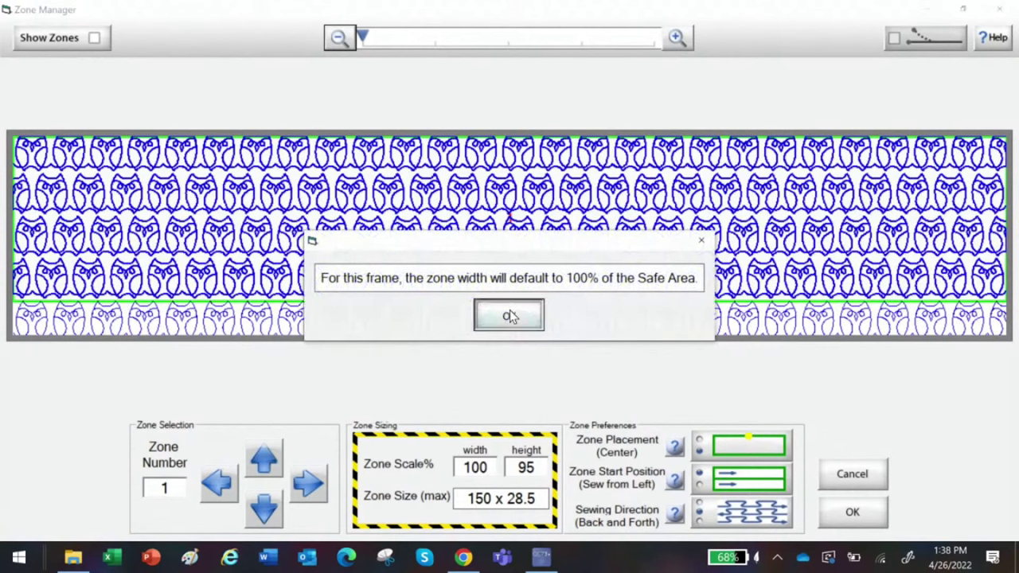
left_click(475, 472)
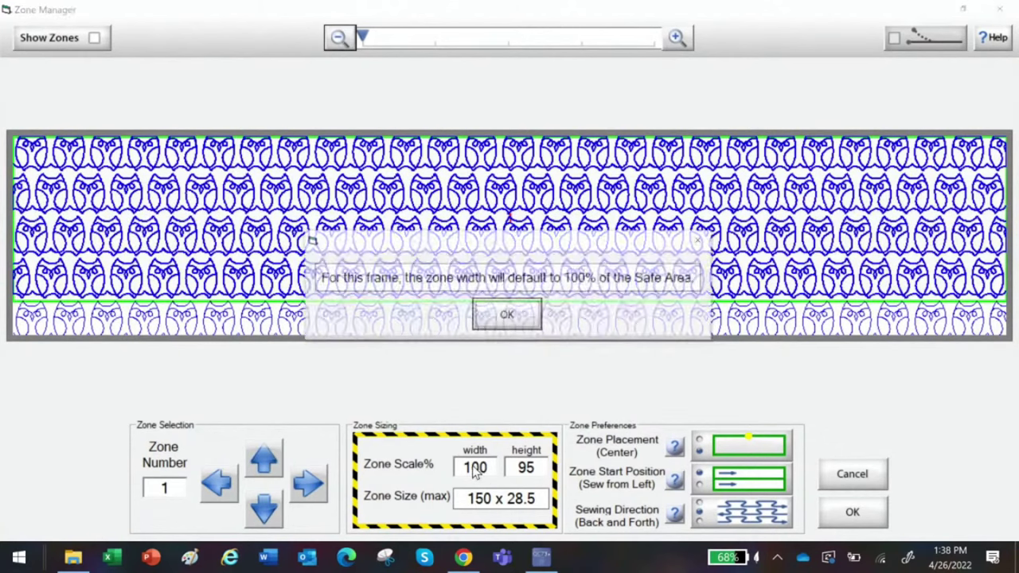
left_click(509, 317)
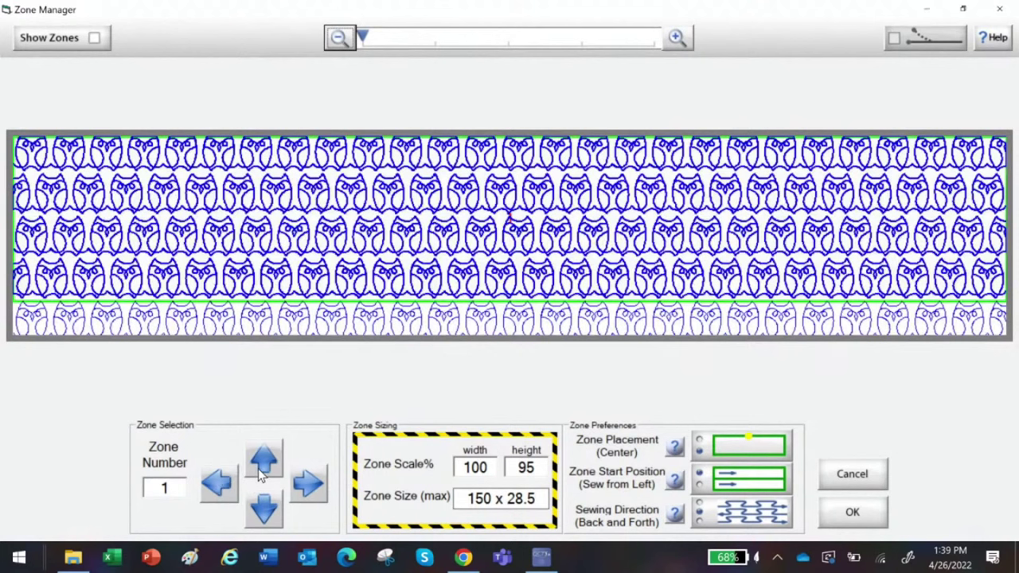
- Switch between zone 1 and zone 2 to examine which owl rows each zone covers
left_click(265, 509)
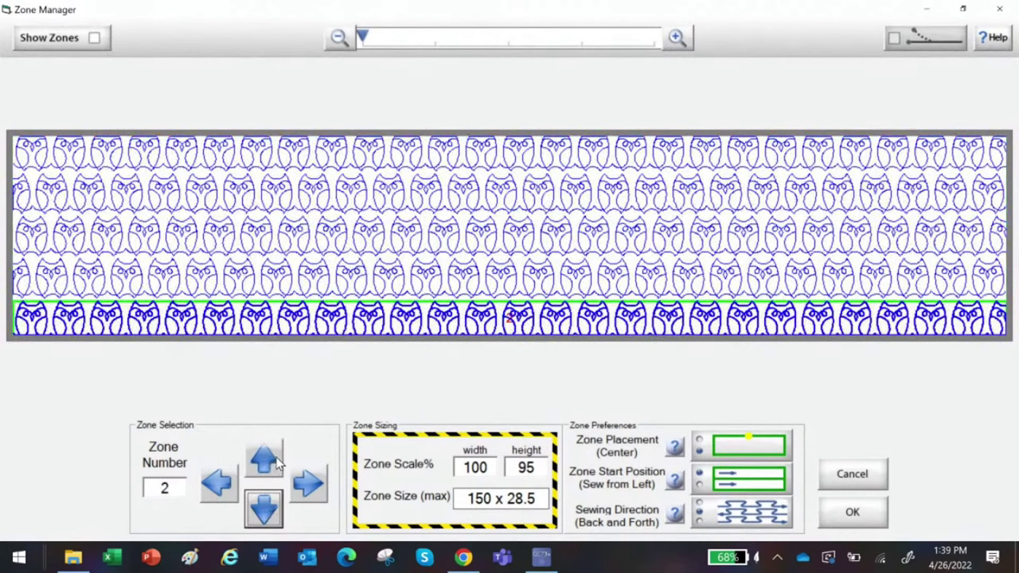
left_click(263, 510)
left_click(264, 510)
left_click(255, 460)
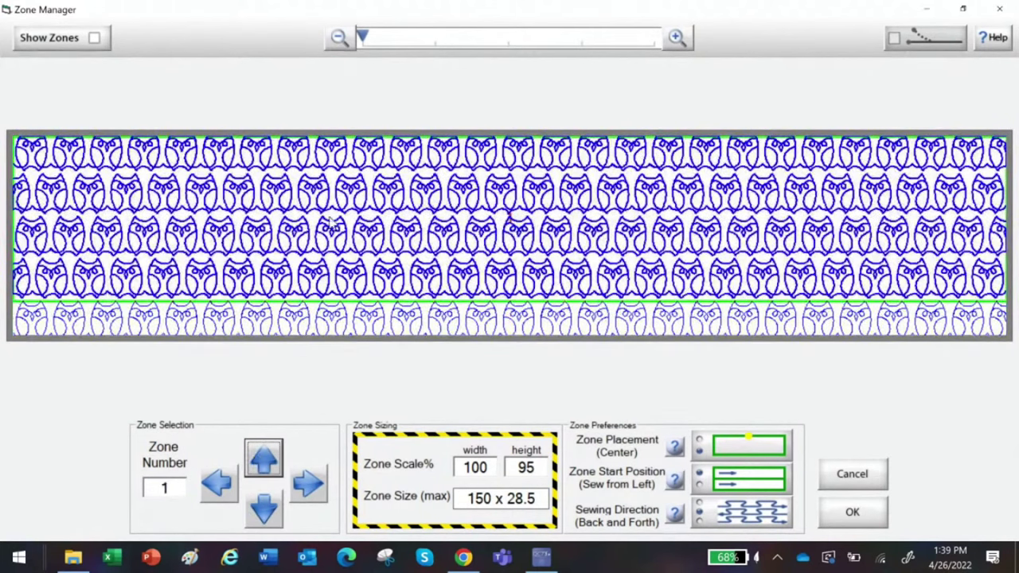
left_click(262, 510)
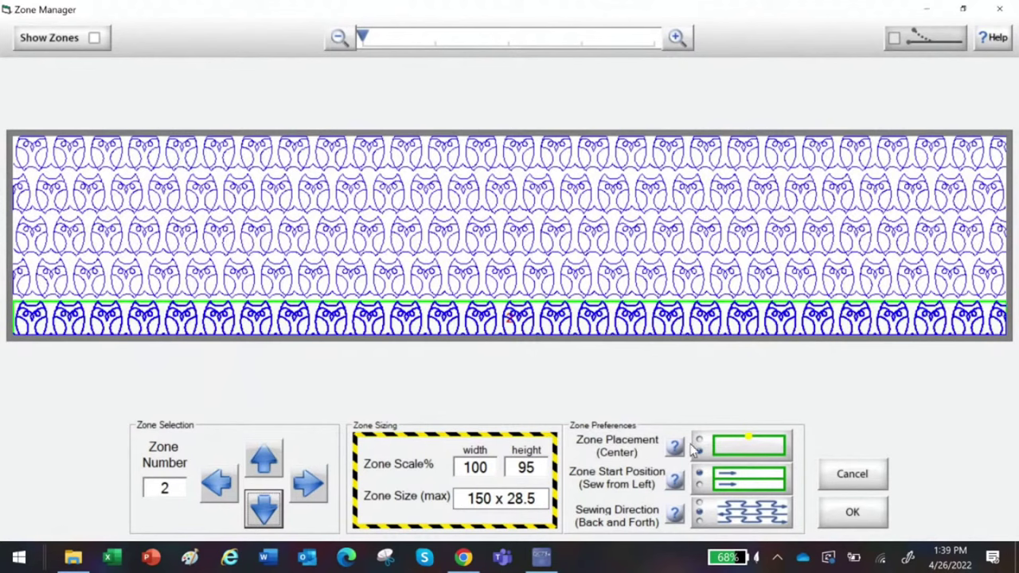
- Set the zone placement to 4 Point and the zone start position to Alternate
left_click(746, 448)
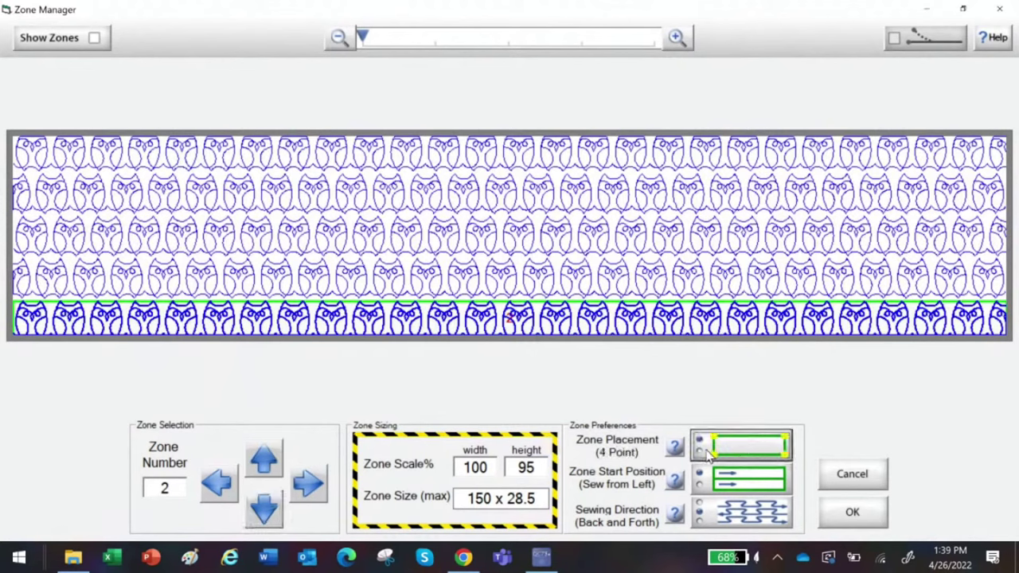
left_click(754, 448)
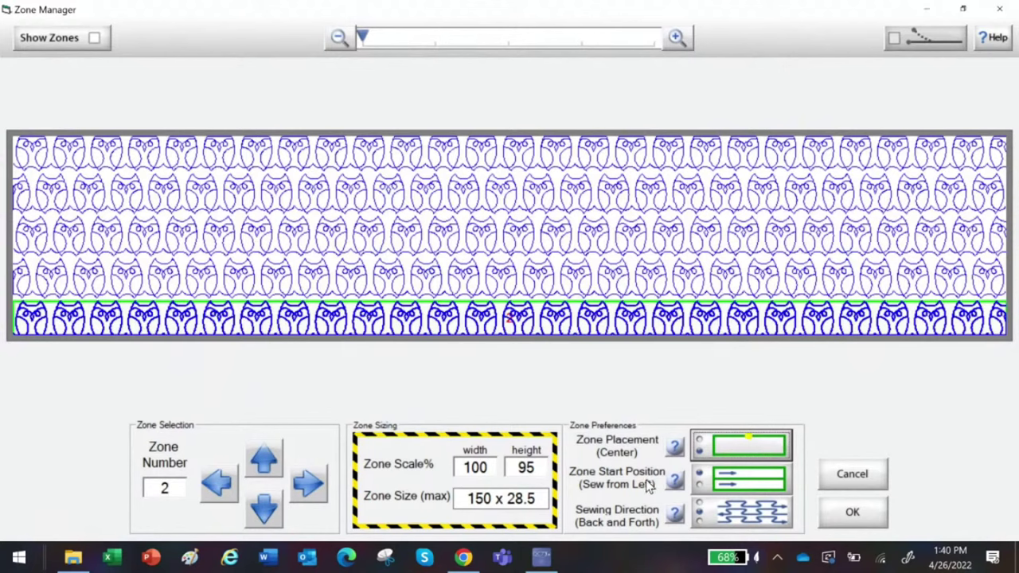
left_click(718, 458)
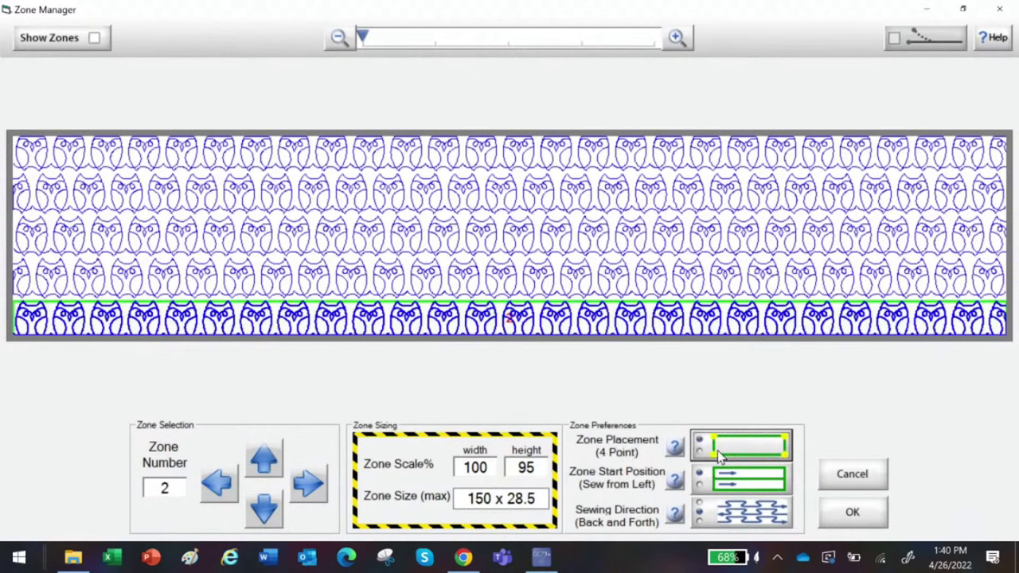
left_click(716, 479)
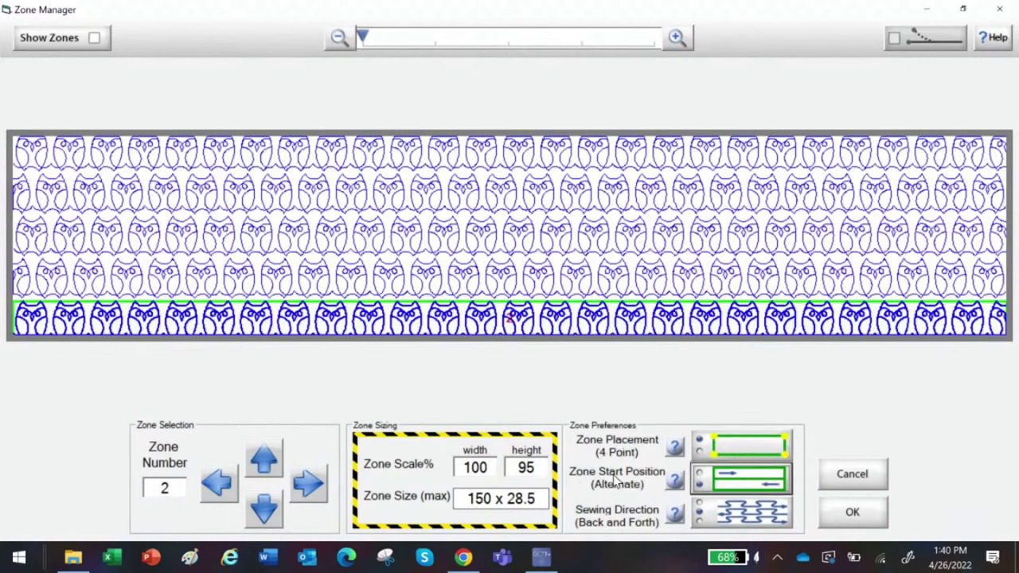
left_click(719, 486)
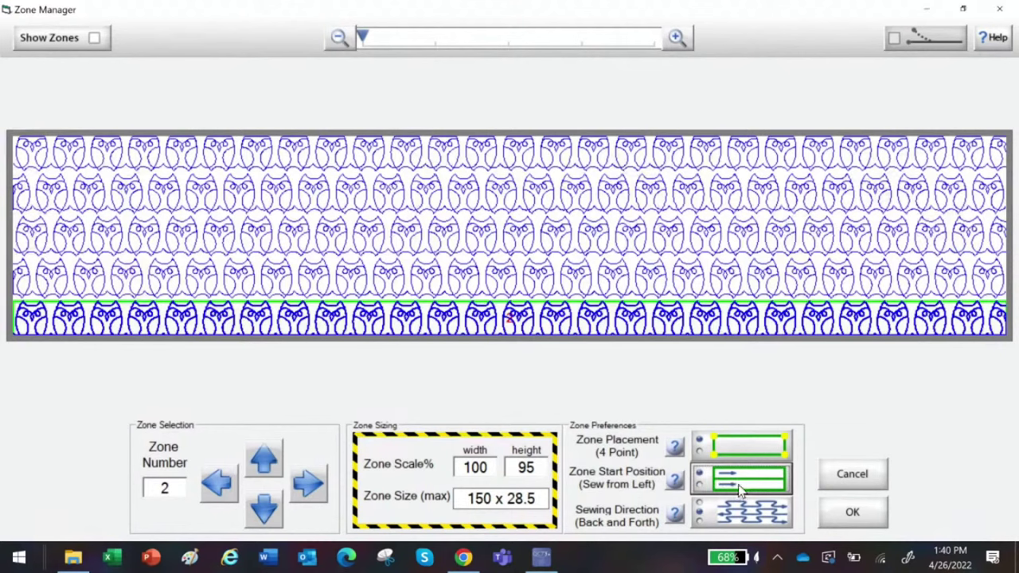
left_click(736, 489)
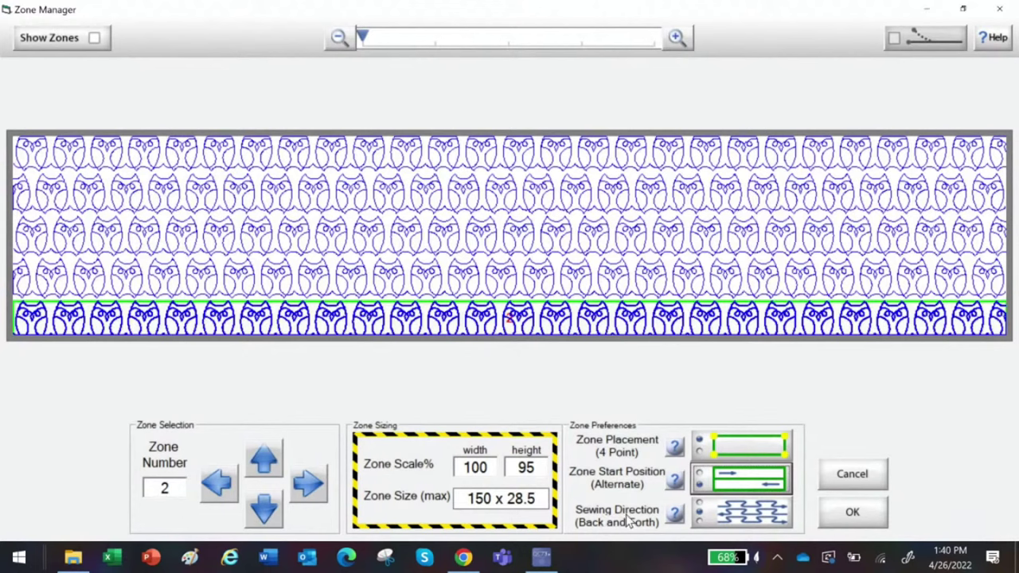
- Cycle through the sewing direction options and set the direction to Continuous
left_click(739, 514)
left_click(738, 515)
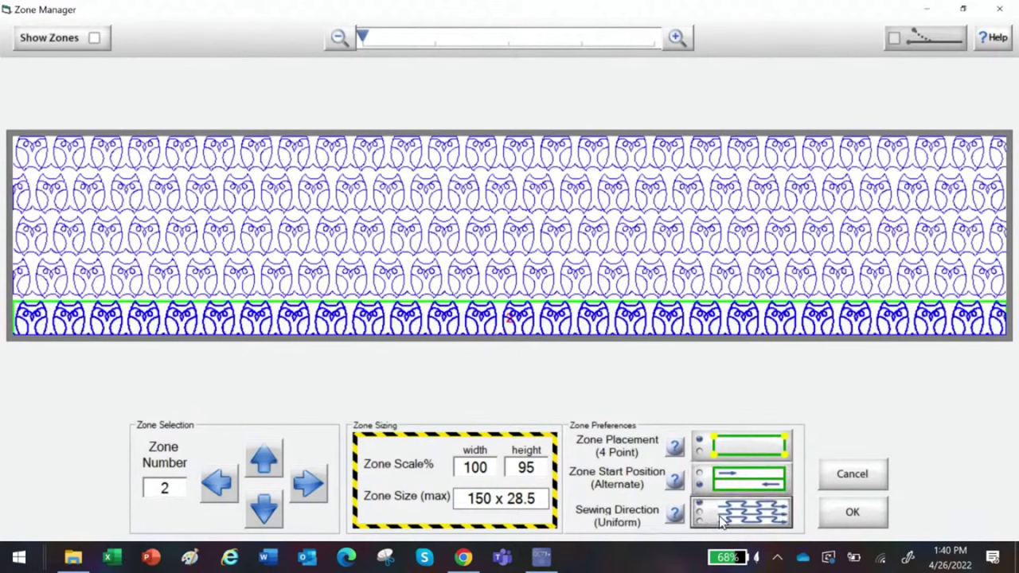
left_click(724, 518)
left_click(726, 518)
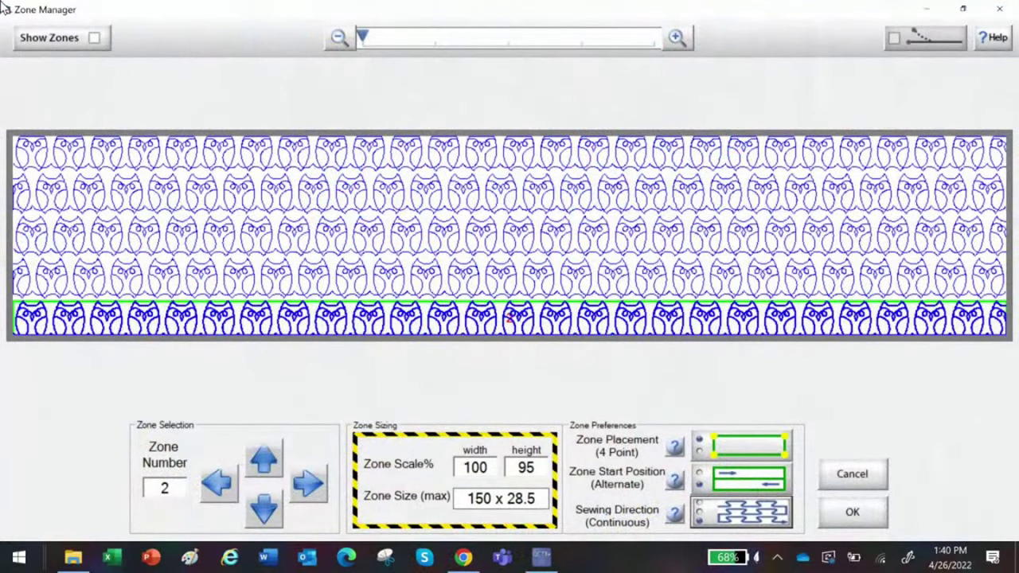
- Turn on Show Zones, then return to zone 1 and apply the Zone Manager settings
left_click(100, 40)
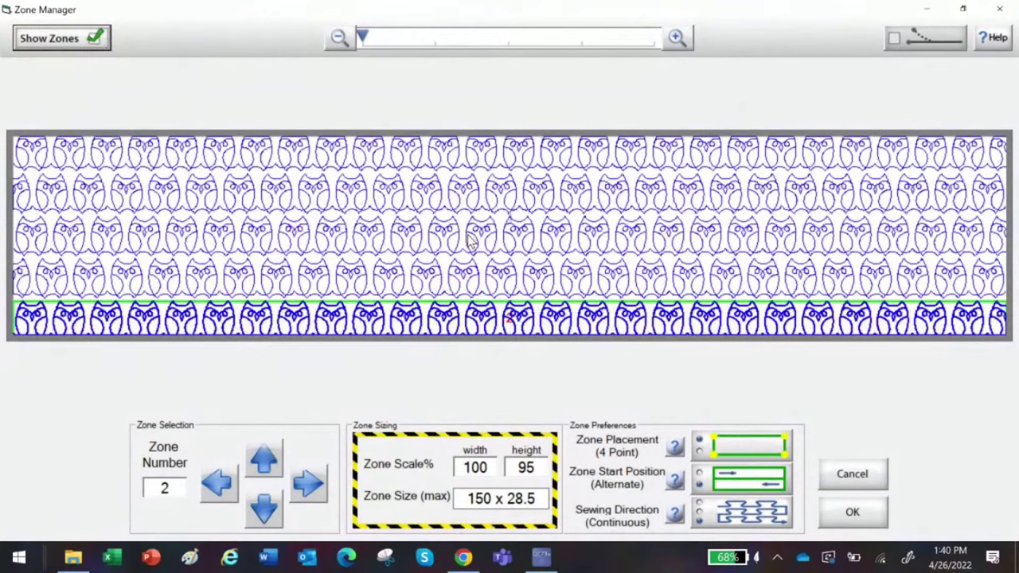
left_click(928, 38)
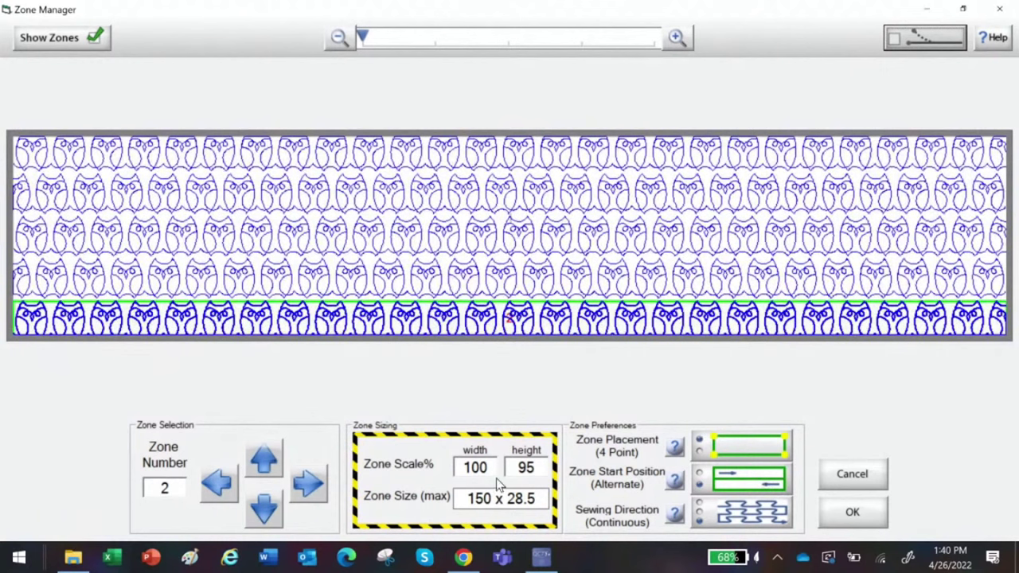
left_click(264, 461)
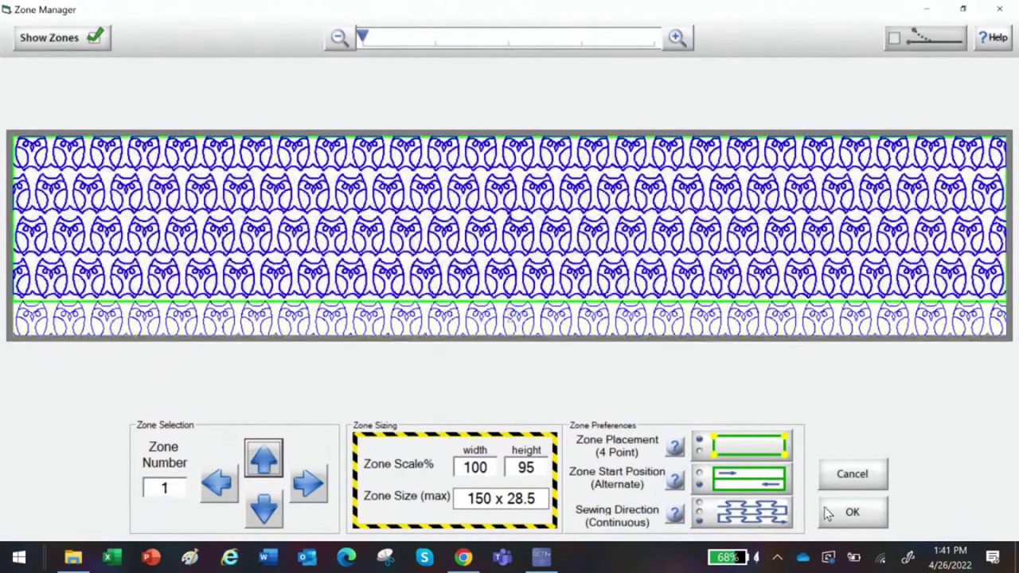
left_click(852, 513)
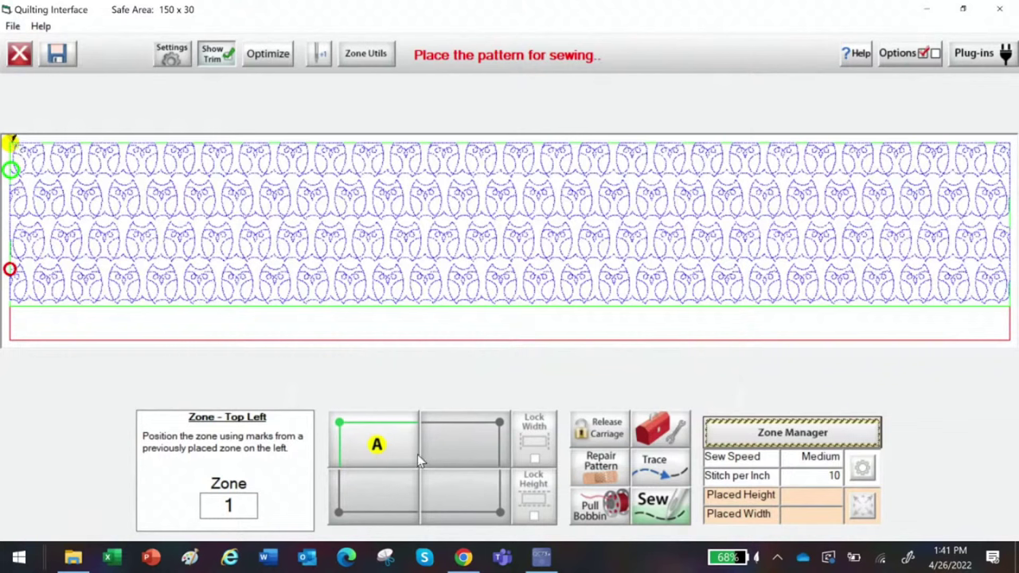
- Place zone 1 with point A at the safe area's upper-left corner and point B at its upper-right corner
left_click(372, 454)
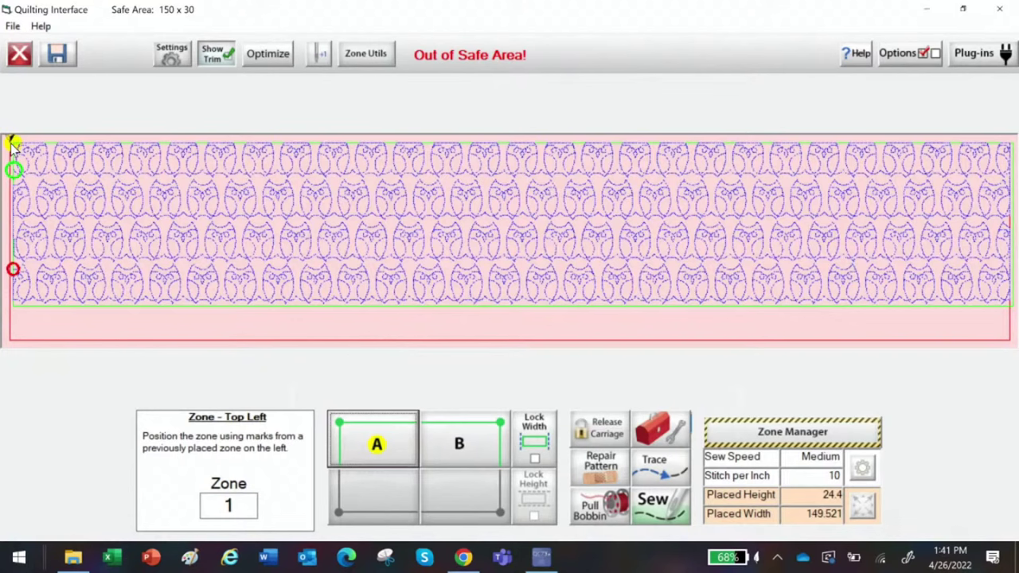
left_click(375, 447)
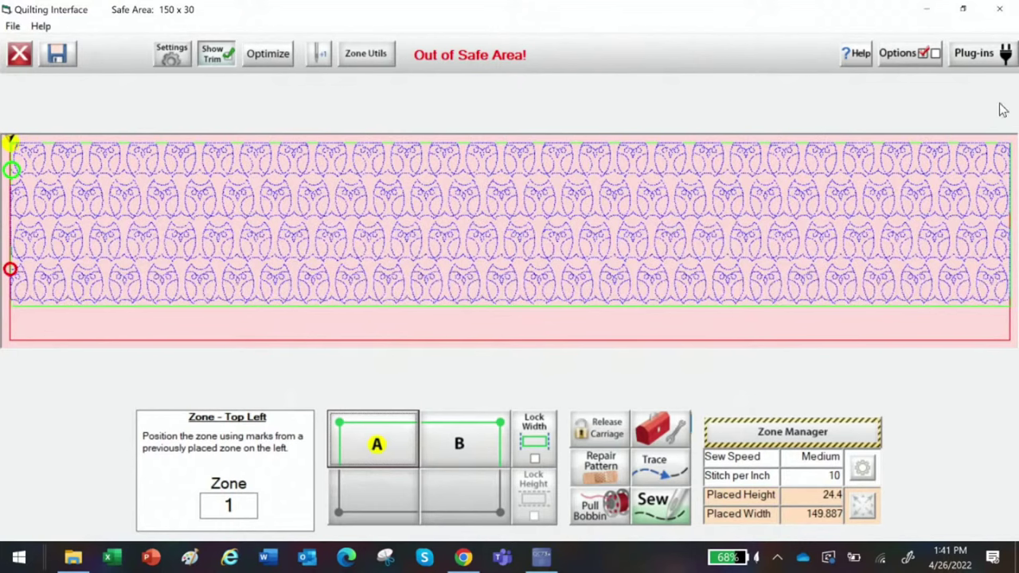
left_click(1007, 143)
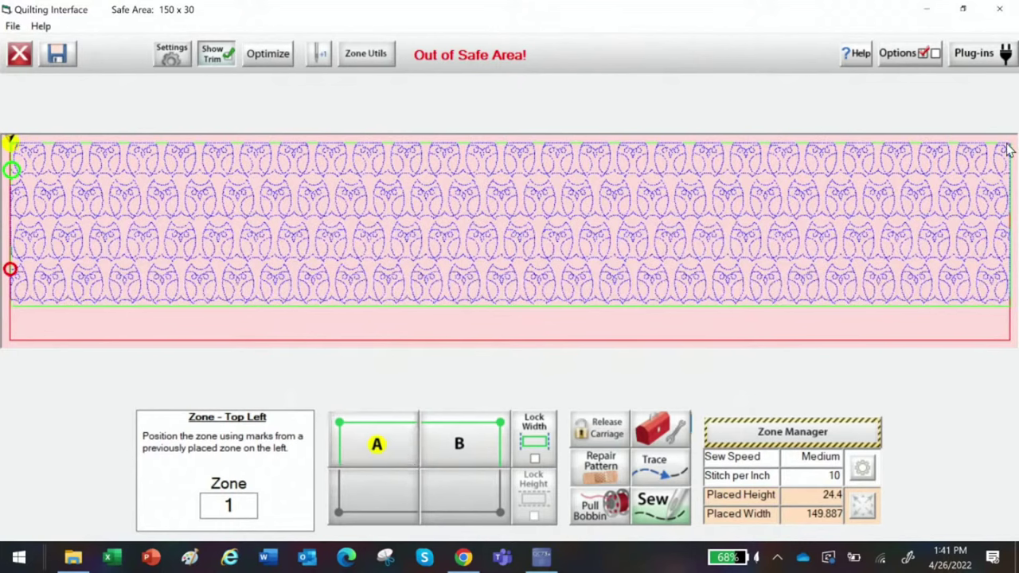
left_click(482, 435)
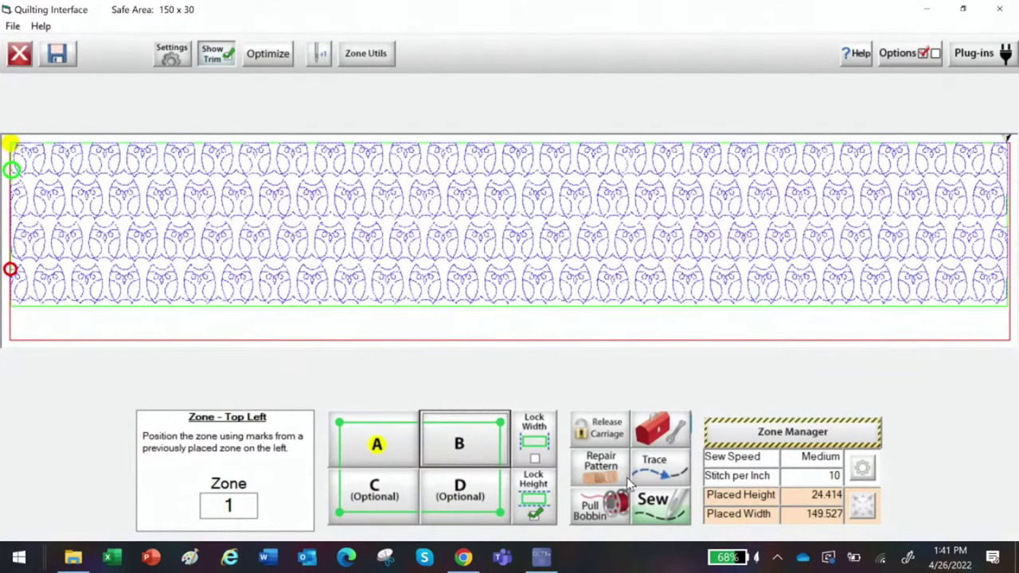
- Start sewing zone 1 from the flagged start location, then stop the stitching partway through the second owl row
left_click(662, 501)
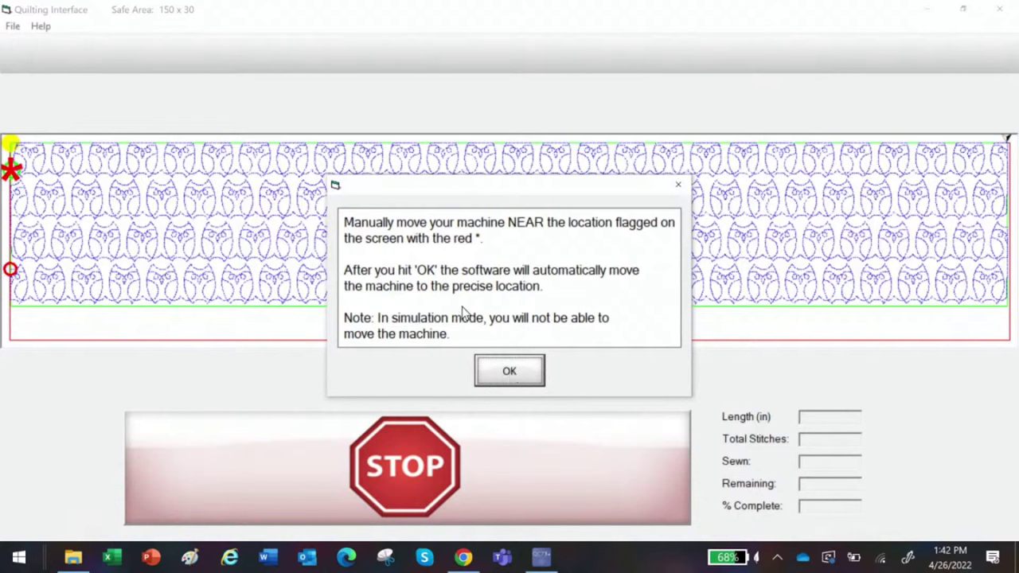
left_click(514, 371)
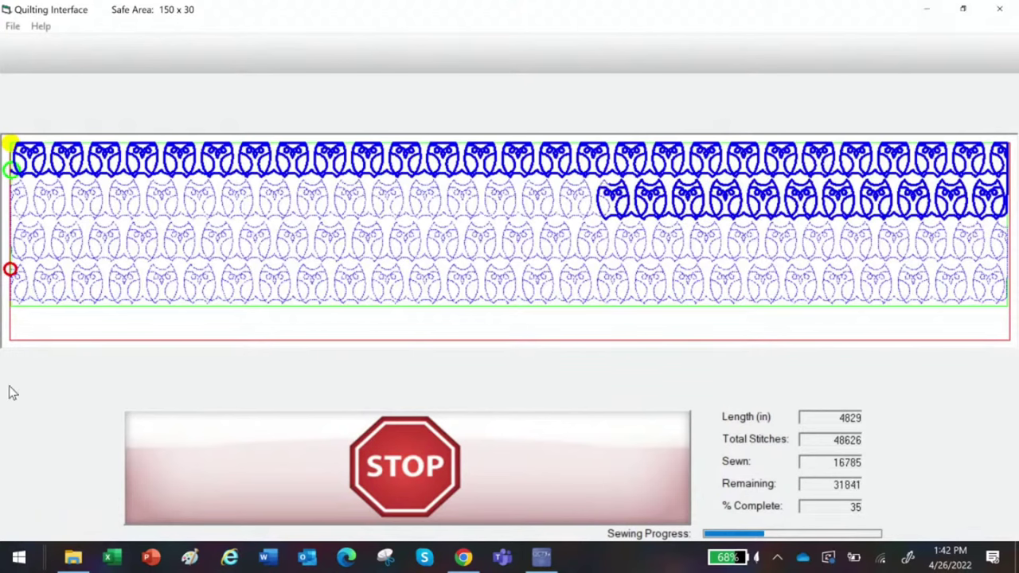
left_click(442, 465)
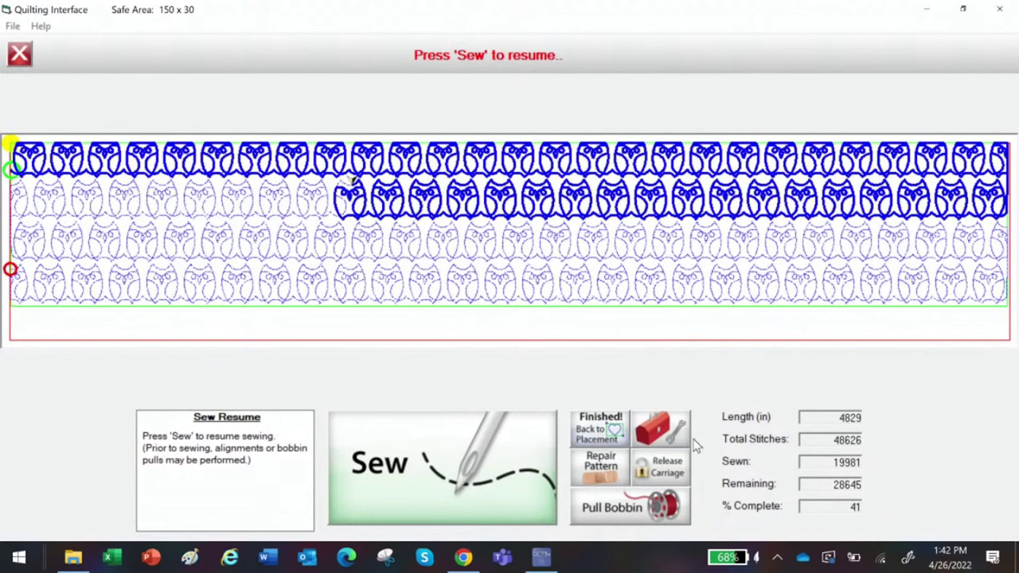
- Start Repair Pattern at the interrupted stitching, release the carriage, and align the needle to the closest stitch
left_click(608, 472)
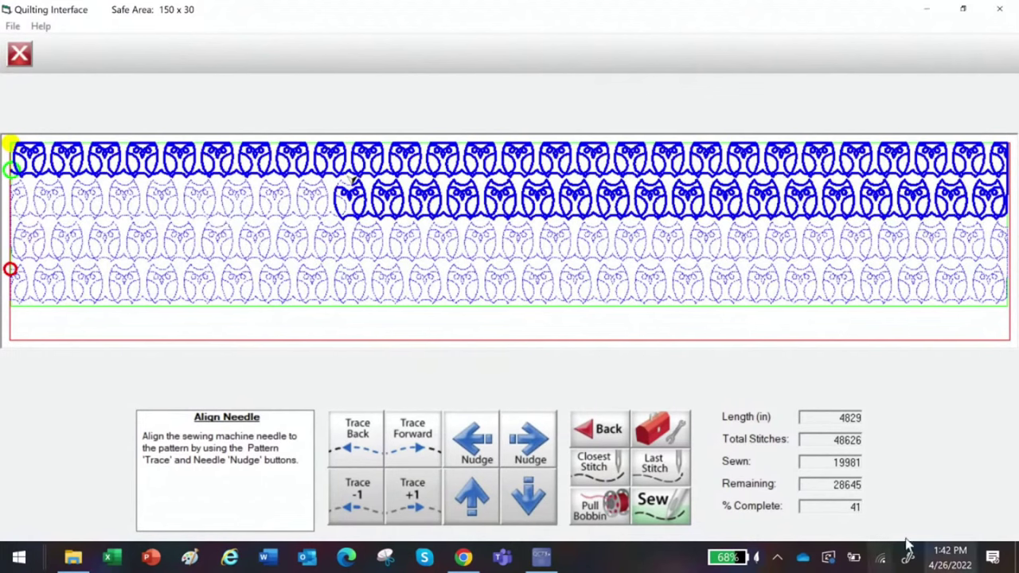
left_click(659, 430)
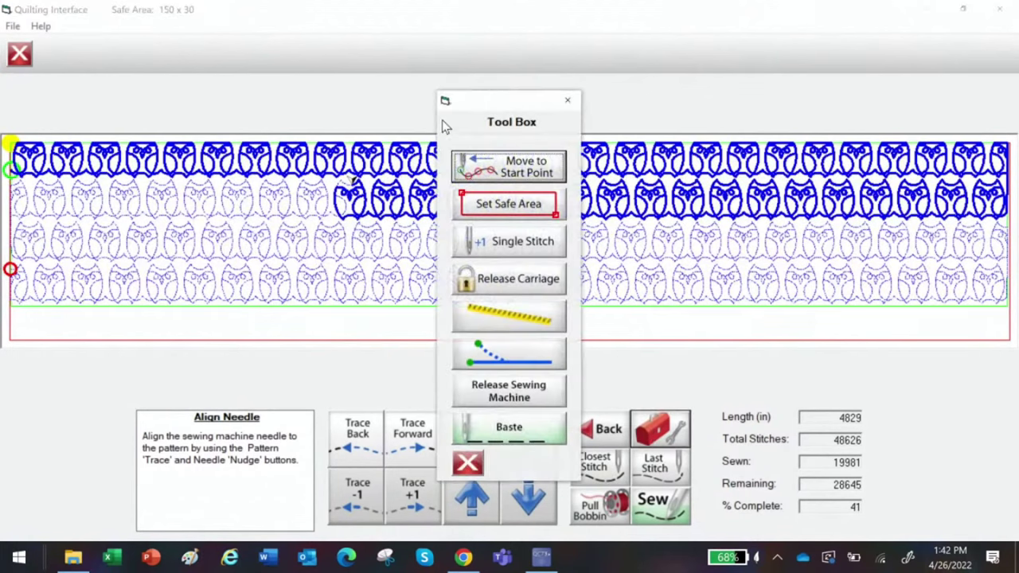
left_click(521, 281)
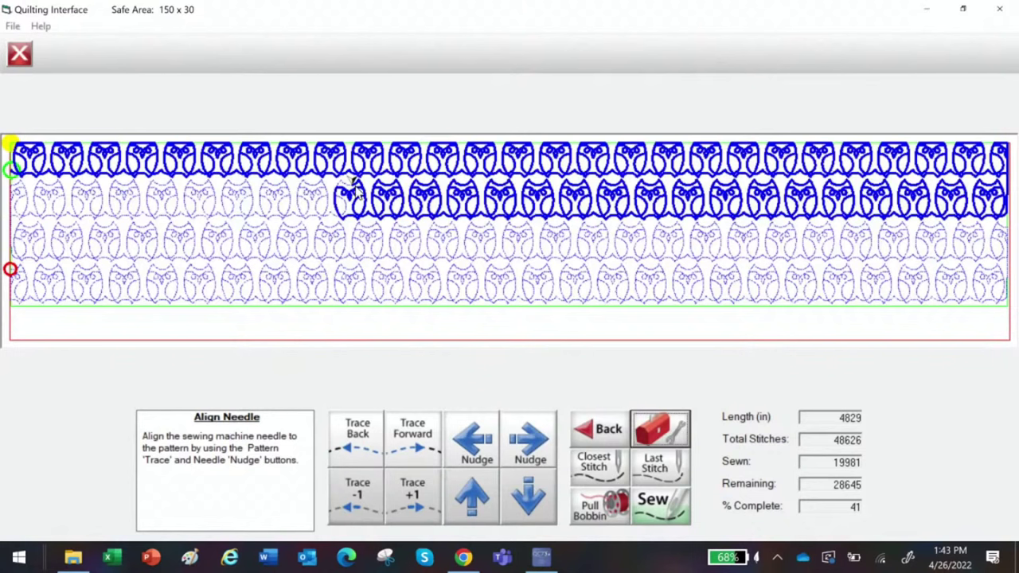
left_click(608, 466)
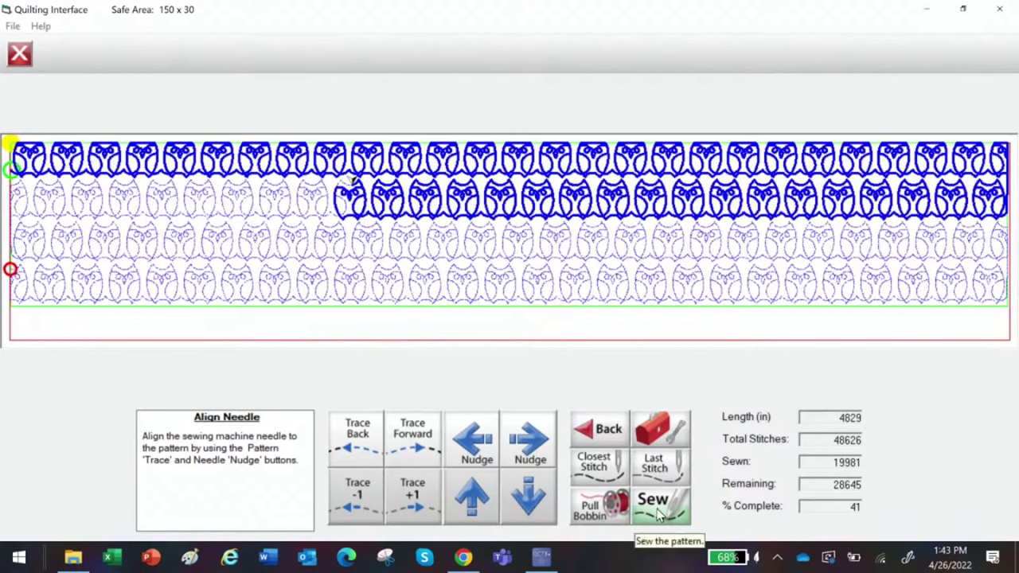
- Make a single stitch from the Tool Box, then resume sewing zone 1 until the zone is finished
left_click(661, 430)
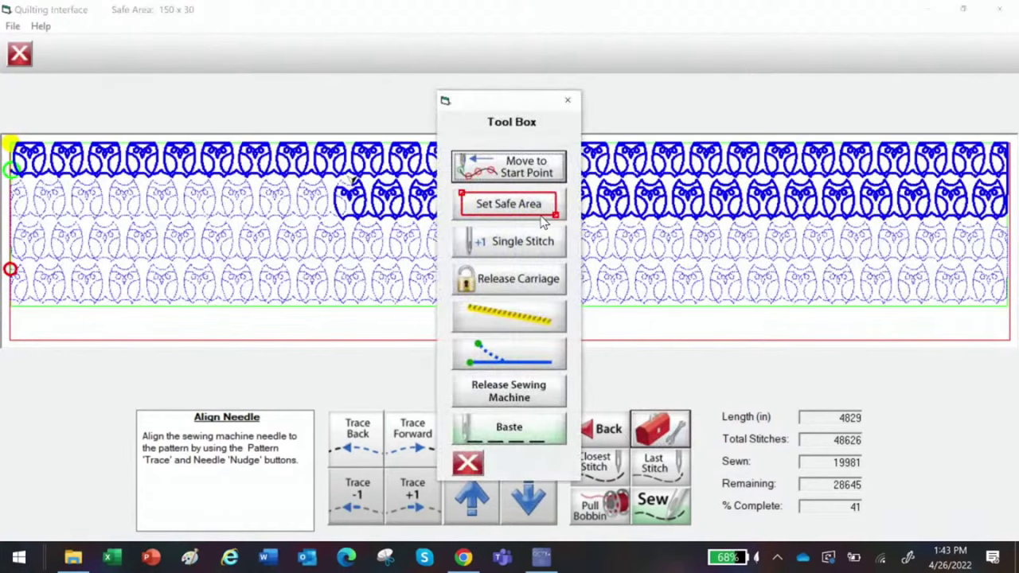
left_click(516, 248)
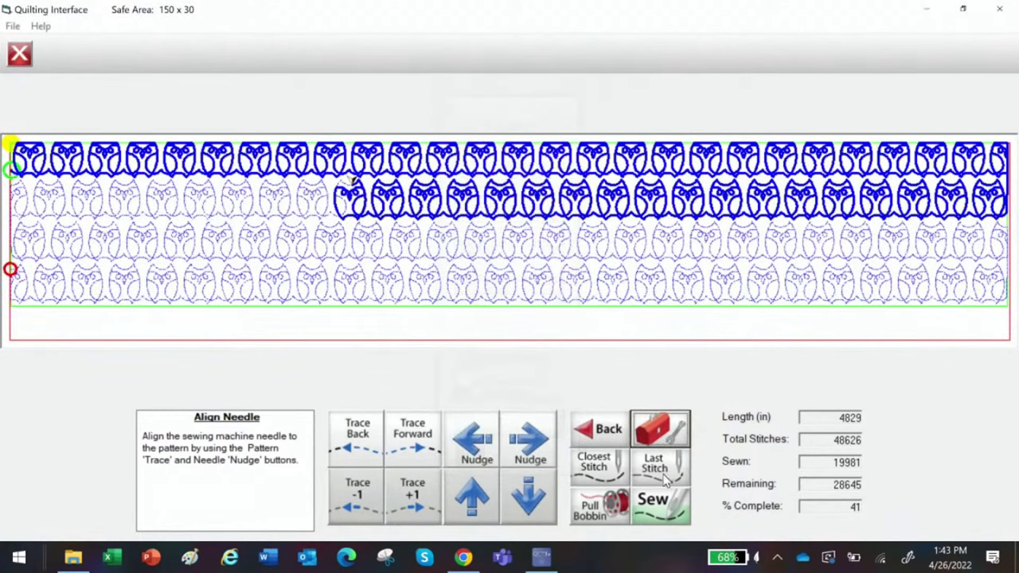
left_click(662, 509)
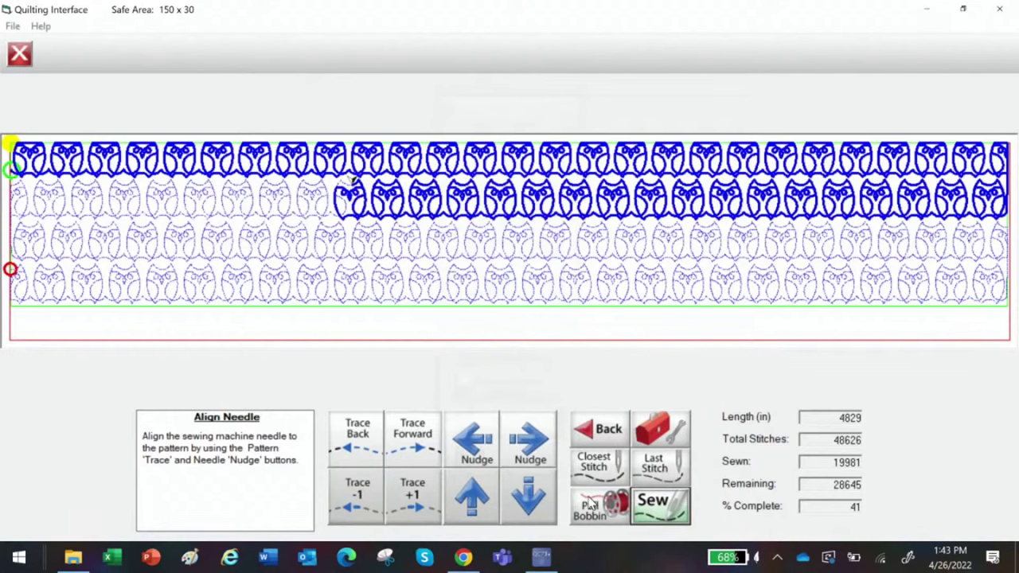
left_click(588, 496)
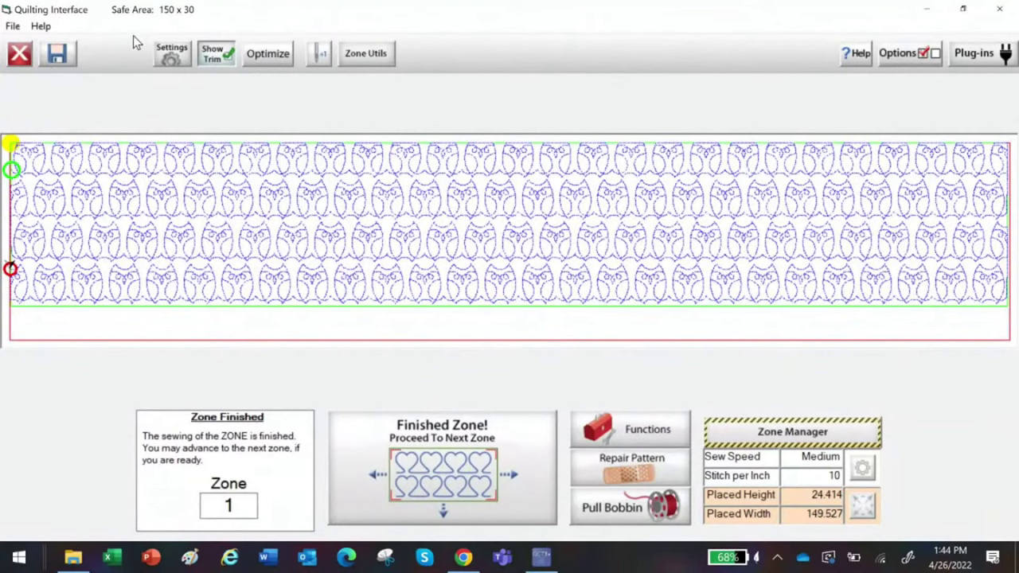
- Try the Slow sewing speed and the Micro Stitch tie-off mode in the quilting settings, then close them without applying
left_click(171, 53)
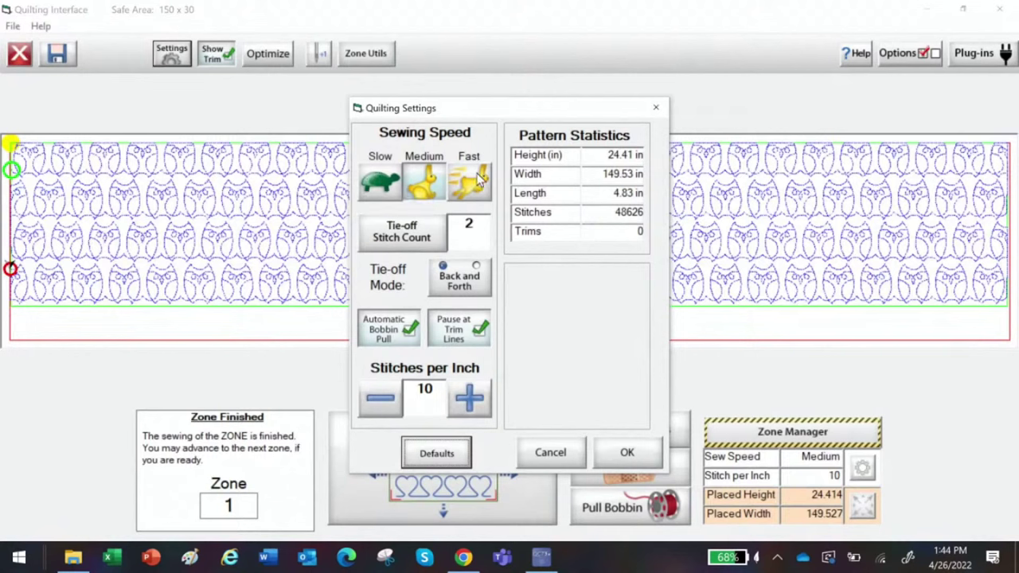
left_click(380, 185)
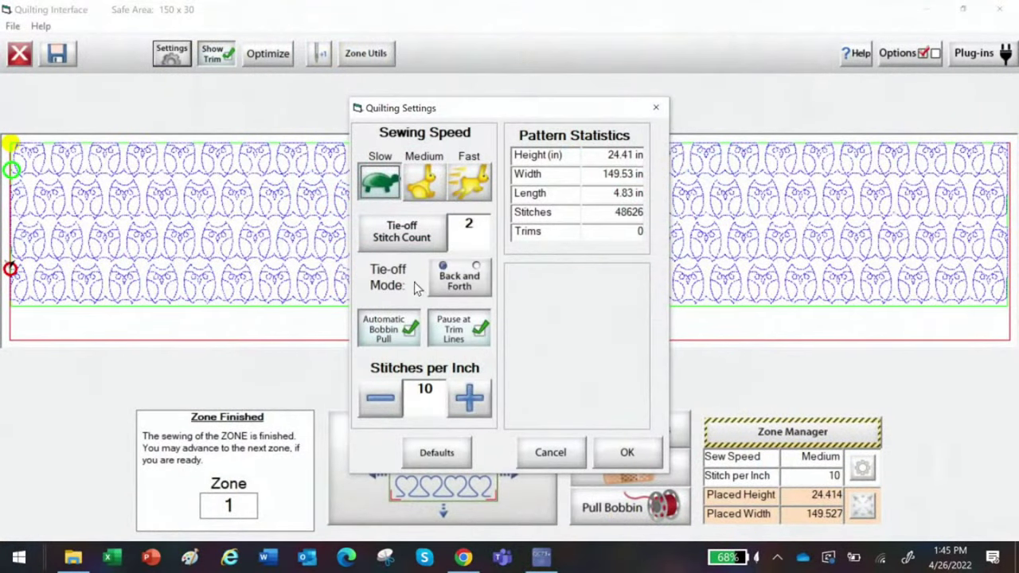
left_click(469, 287)
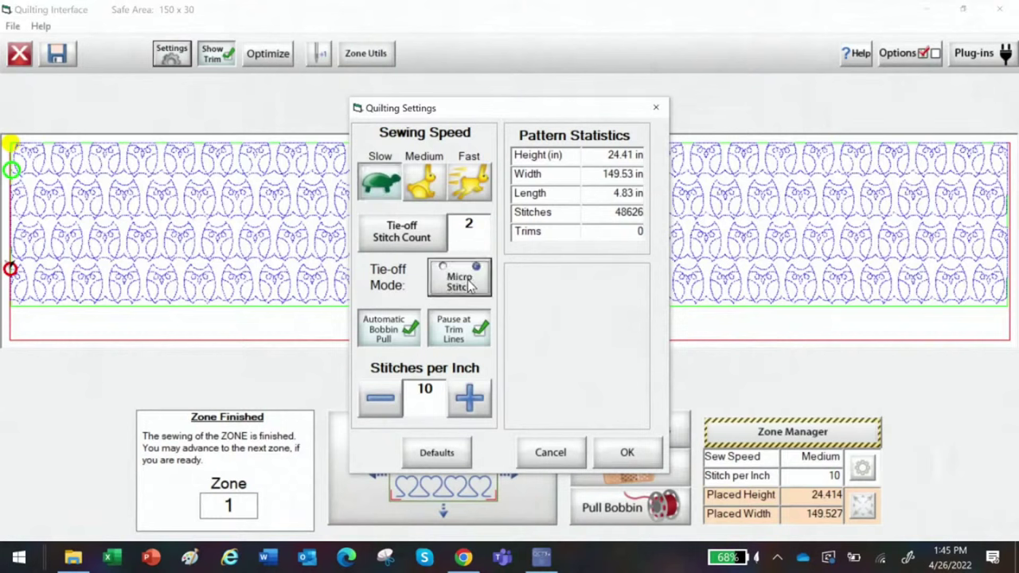
left_click(465, 287)
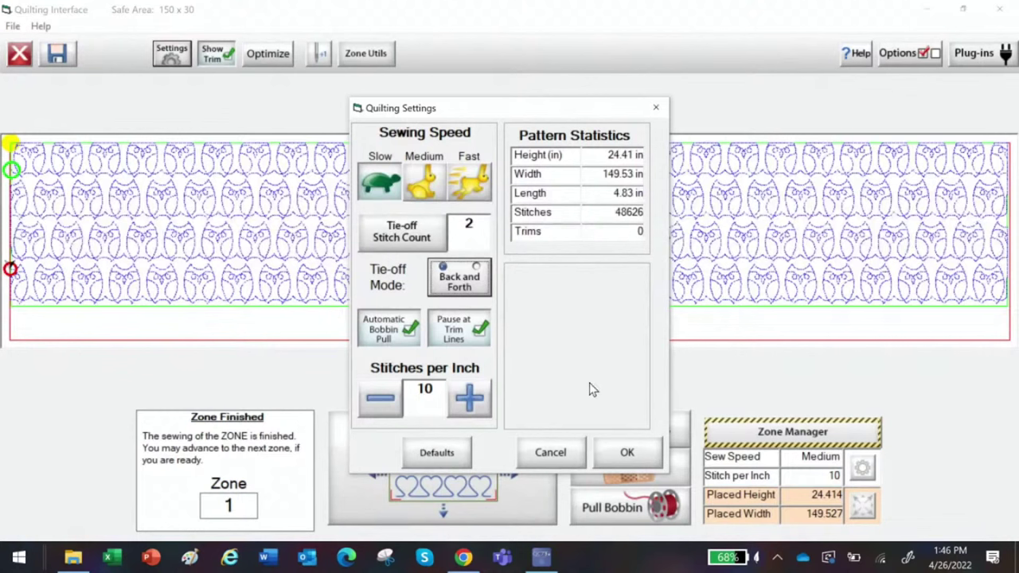
left_click(656, 107)
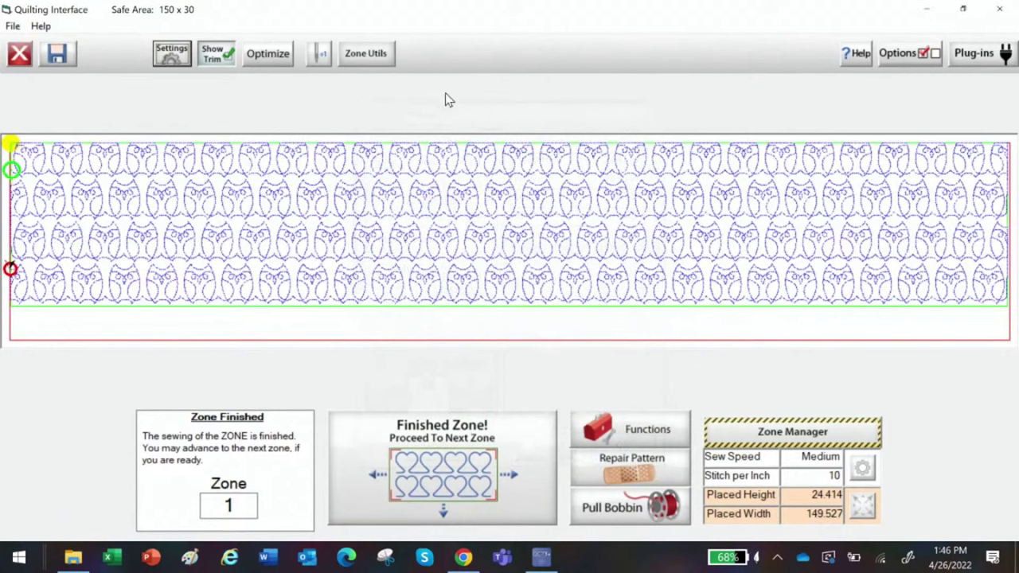
- Look through the zone utilities and the quilting plug-ins available for the finished zone, closing each without using a tool
left_click(359, 55)
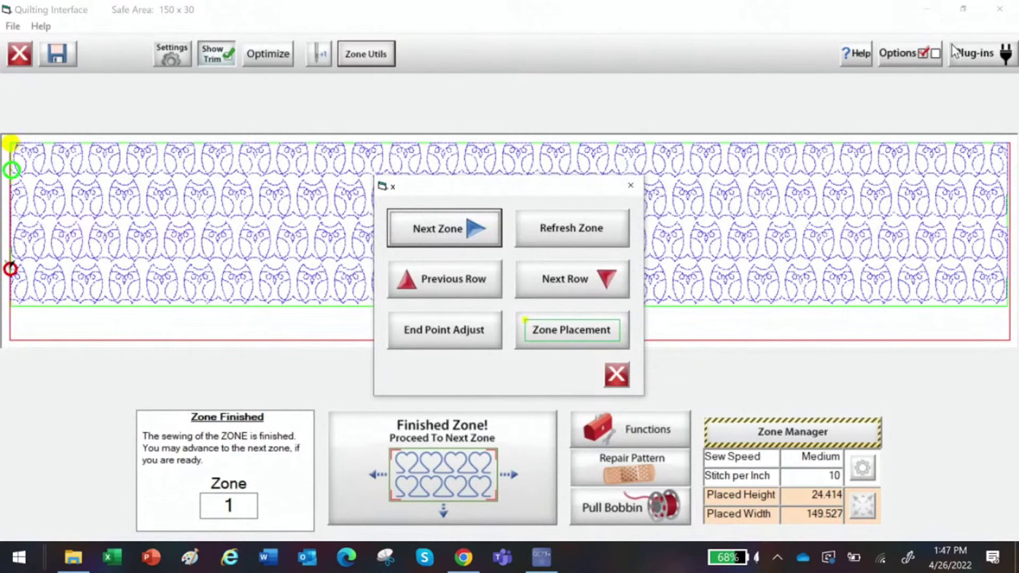
left_click(616, 376)
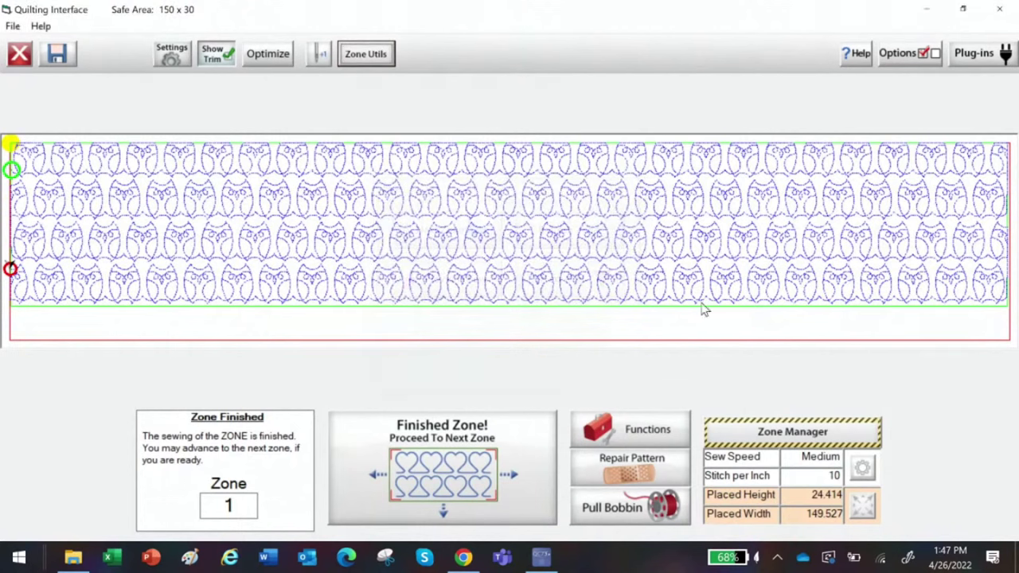
left_click(991, 52)
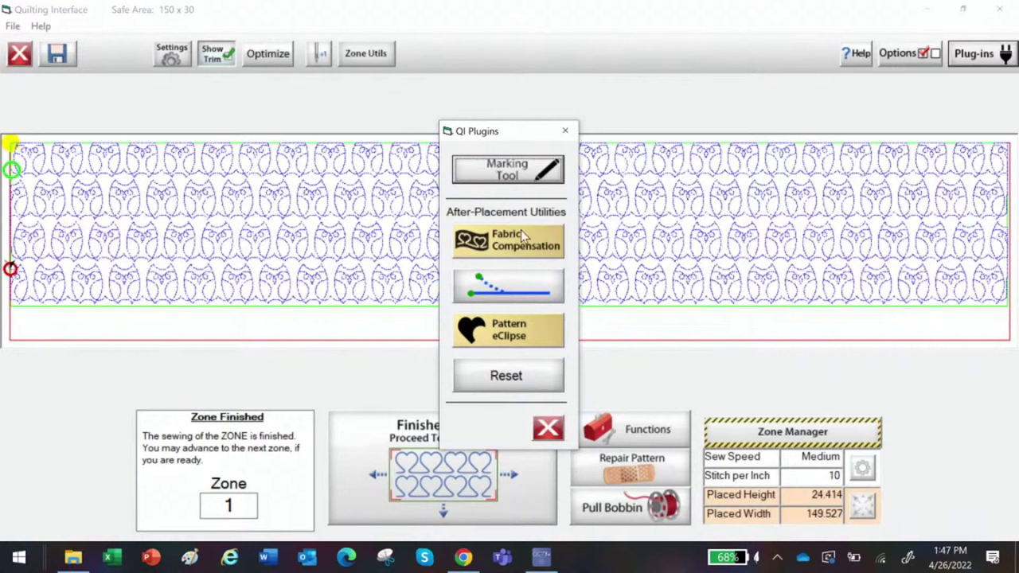
left_click(568, 132)
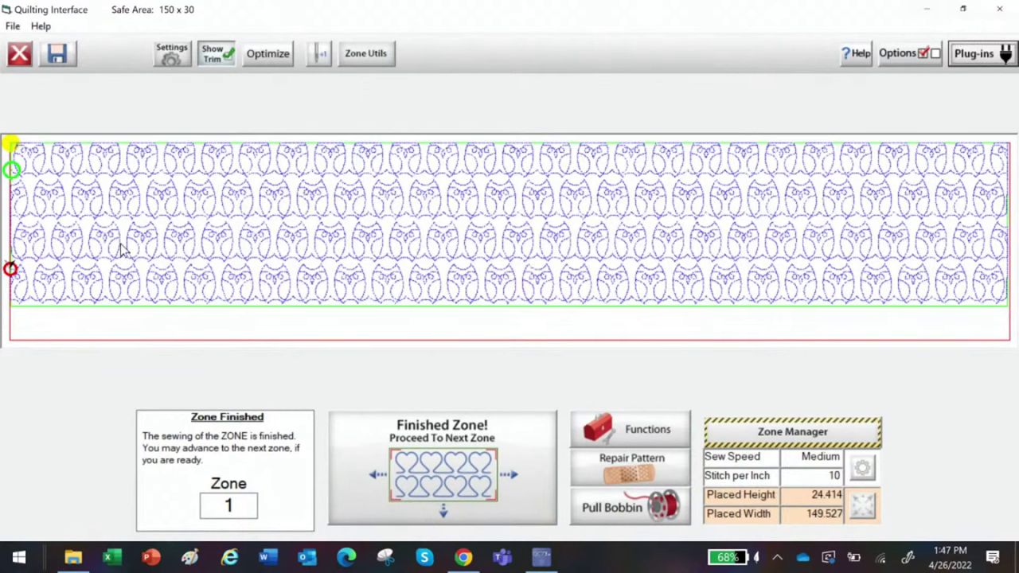
- Reopen the owl panto for zone sewing without saving the session, then return to the panto layout
left_click(19, 53)
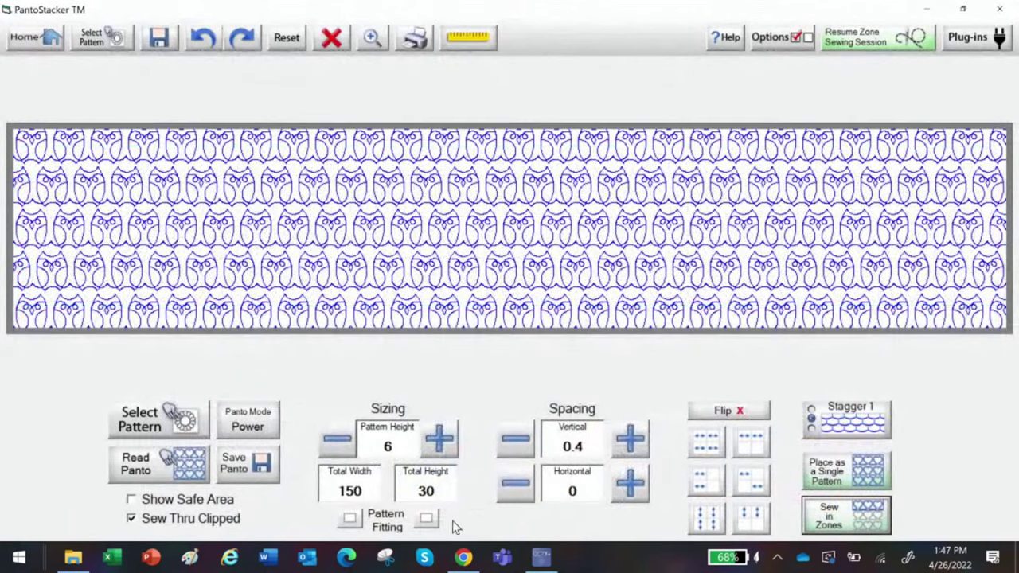
left_click(843, 527)
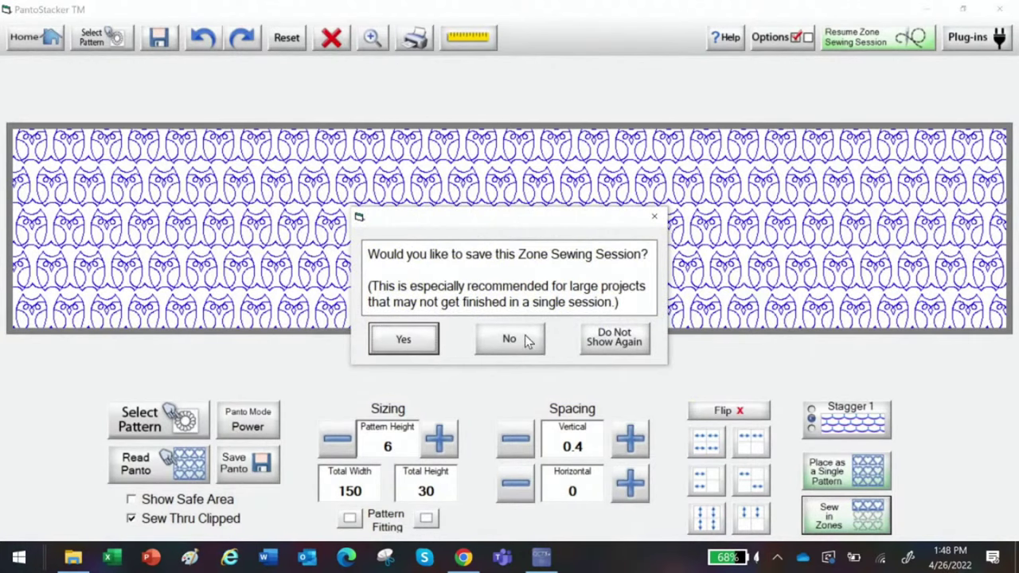
left_click(509, 339)
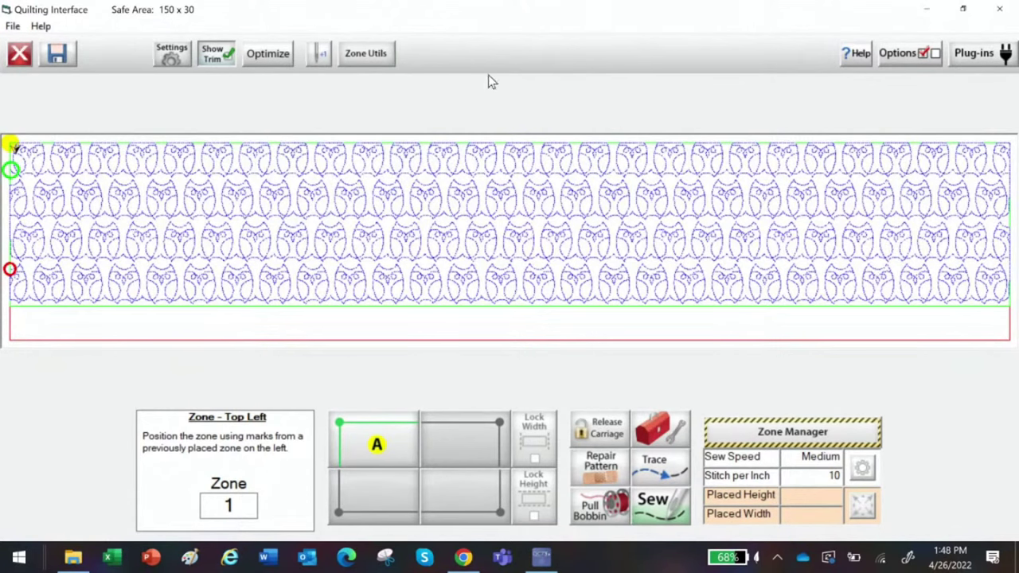
left_click(19, 53)
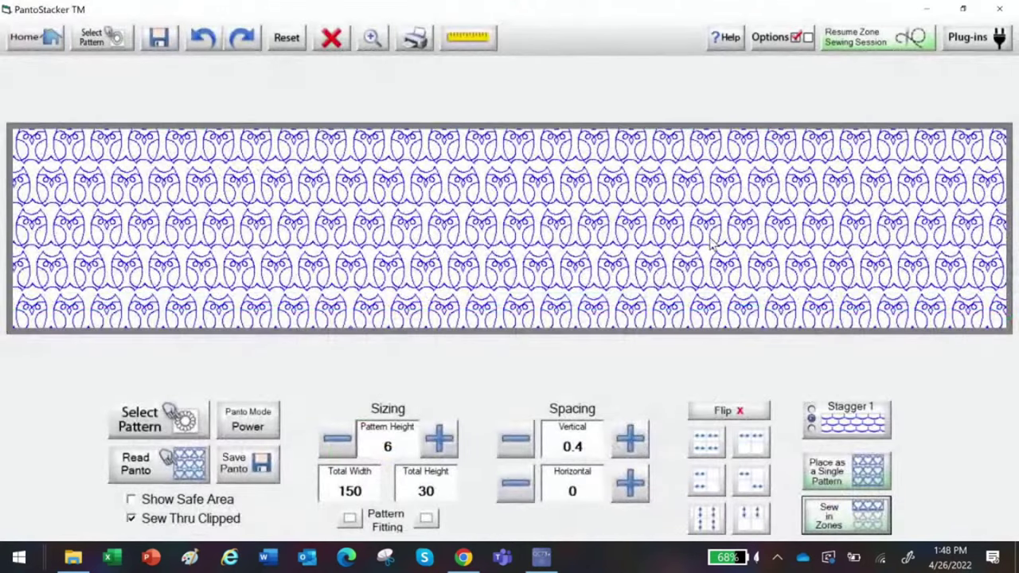
- Set the owl panto's total width to 50 and its total height to 50
left_click(351, 490)
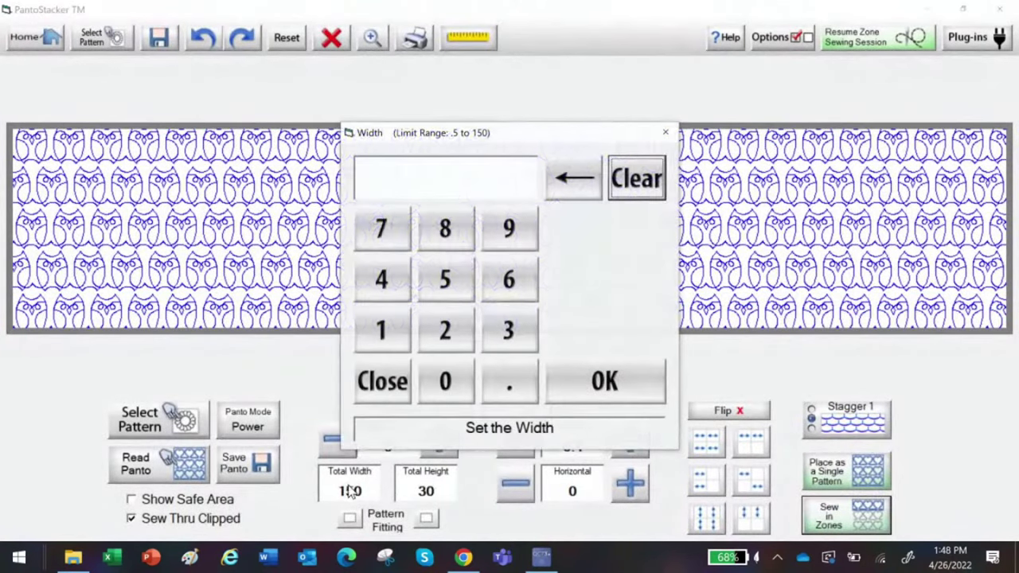
left_click(454, 293)
left_click(438, 384)
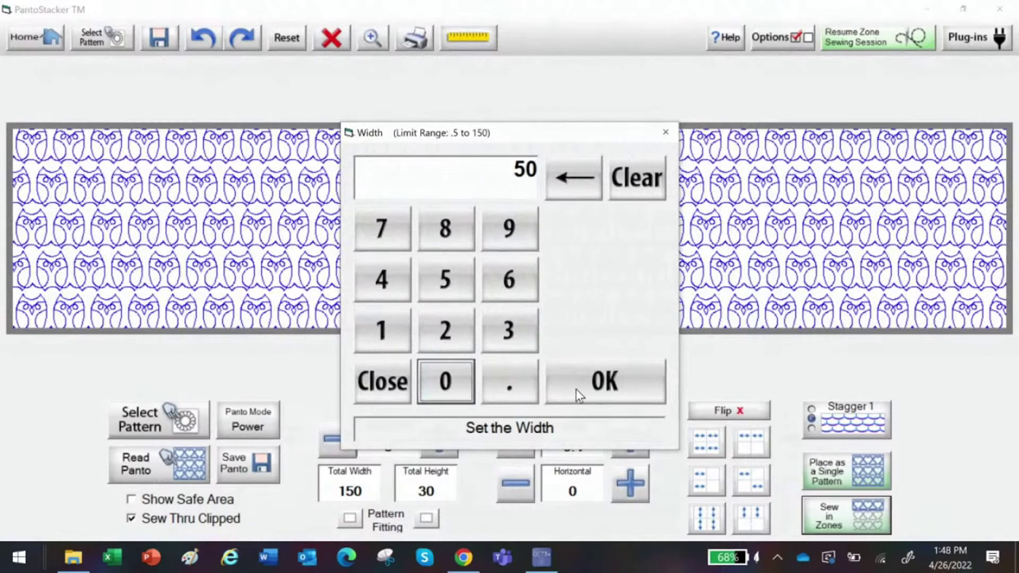
left_click(575, 389)
left_click(428, 492)
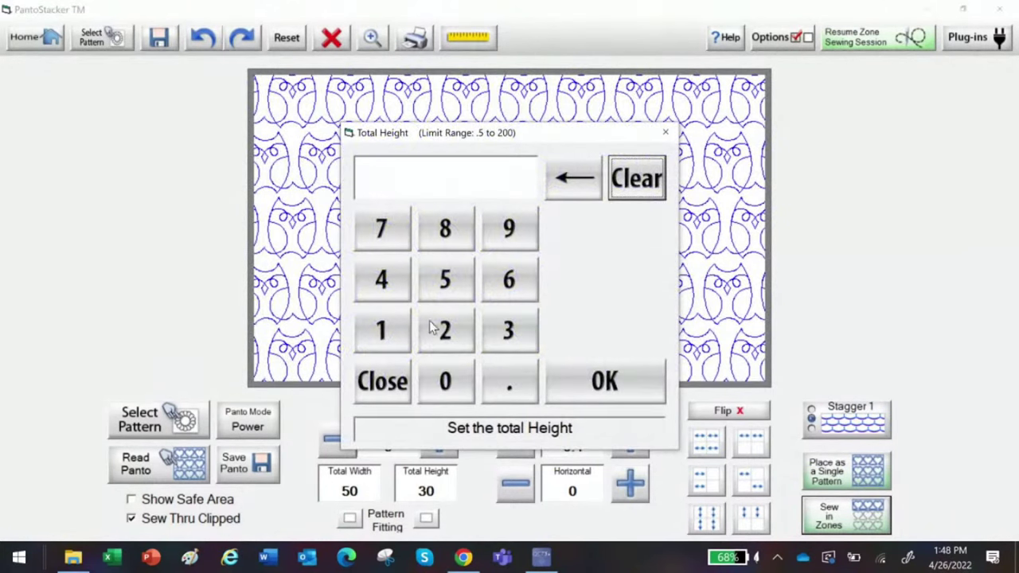
left_click(444, 280)
left_click(453, 383)
left_click(588, 384)
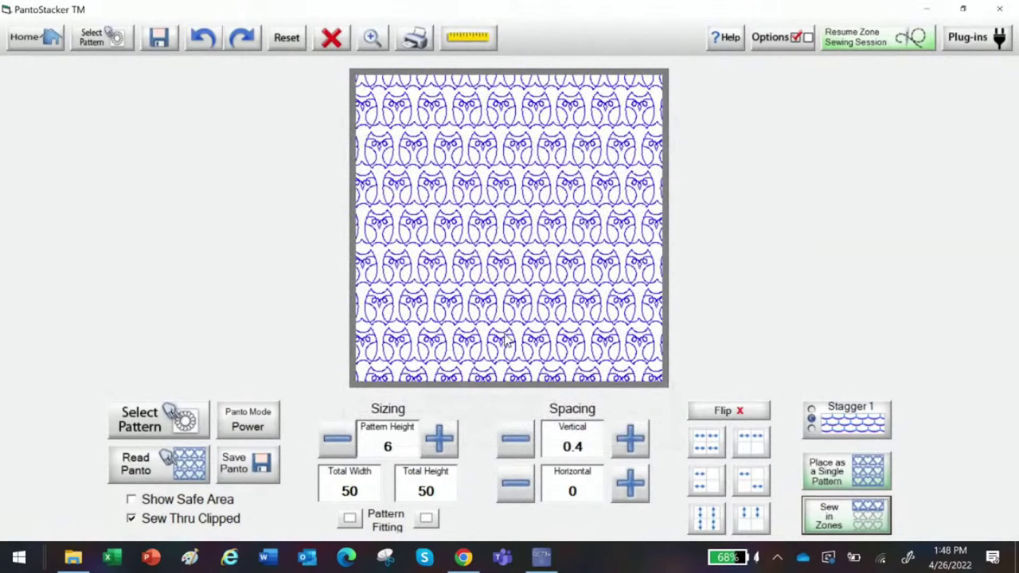
- Switch the panto layout to EZ mode and load the amandas owl.gpf continuous line pattern
left_click(263, 430)
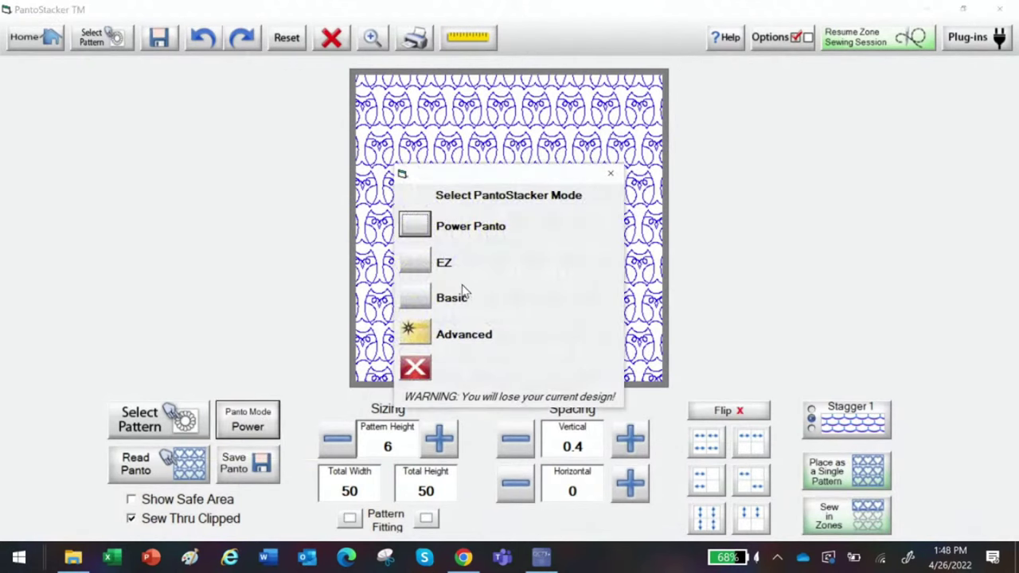
left_click(417, 263)
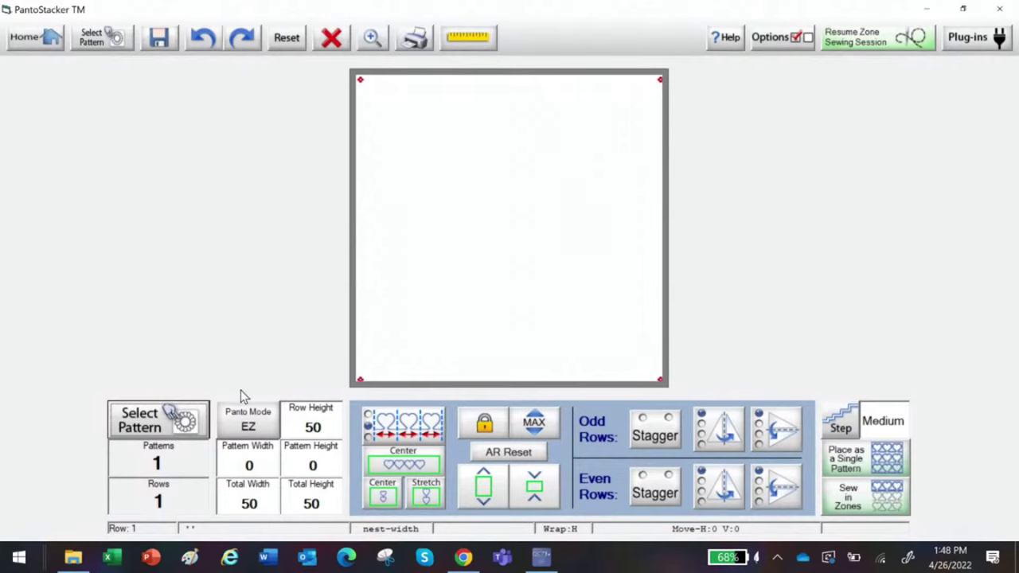
left_click(163, 421)
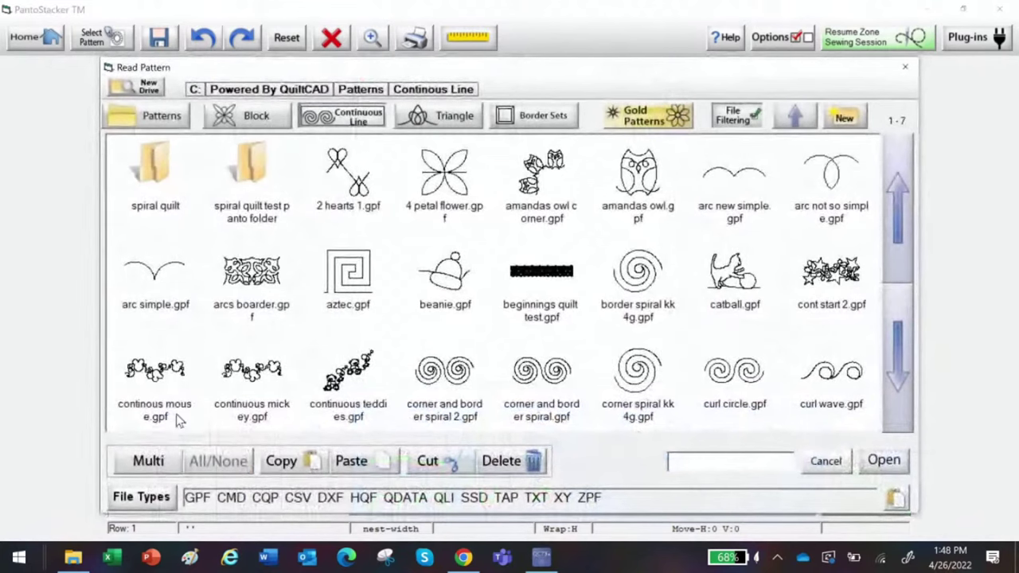
left_click(660, 188)
left_click(884, 460)
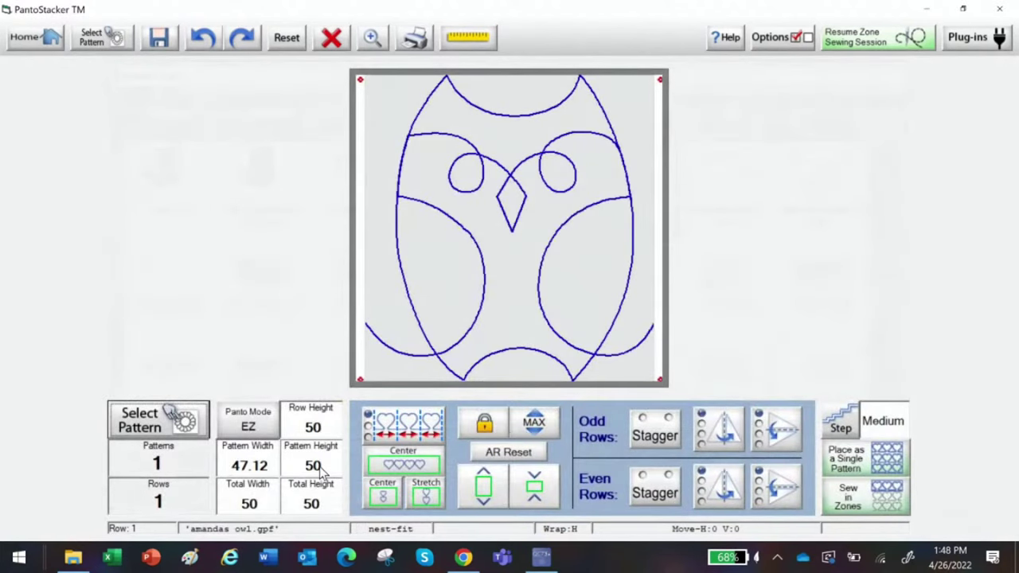
- Set the owl pattern's height to 5
left_click(314, 466)
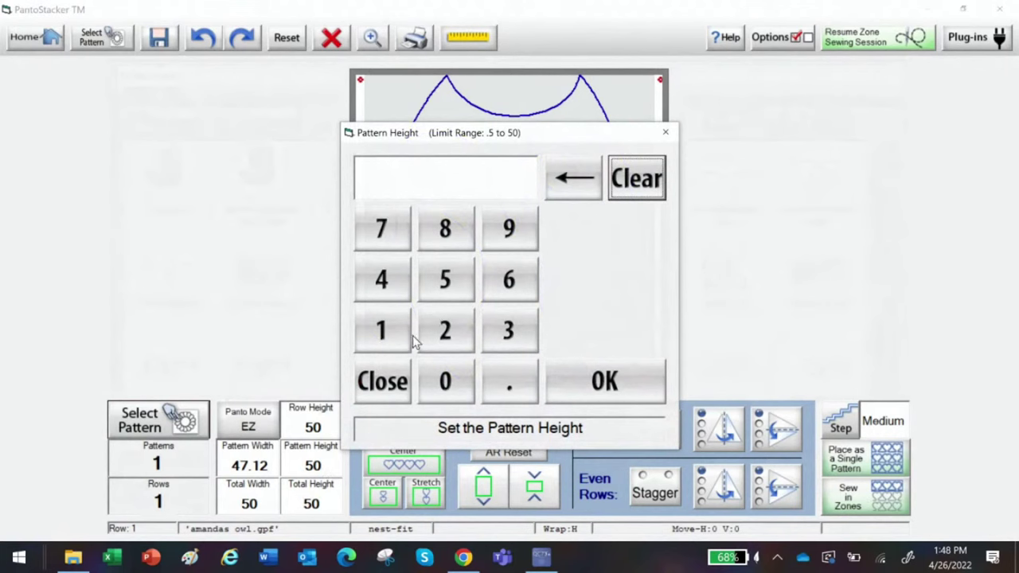
left_click(448, 280)
left_click(599, 381)
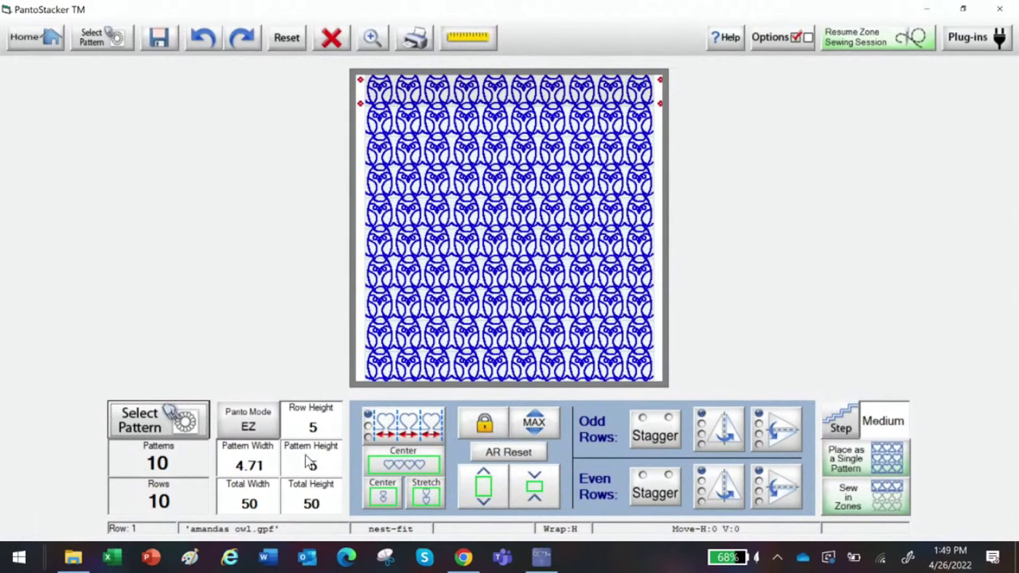
- Unlock the aspect ratio to stretch the owl rows across the full panto width, and stagger the odd rows
left_click(428, 491)
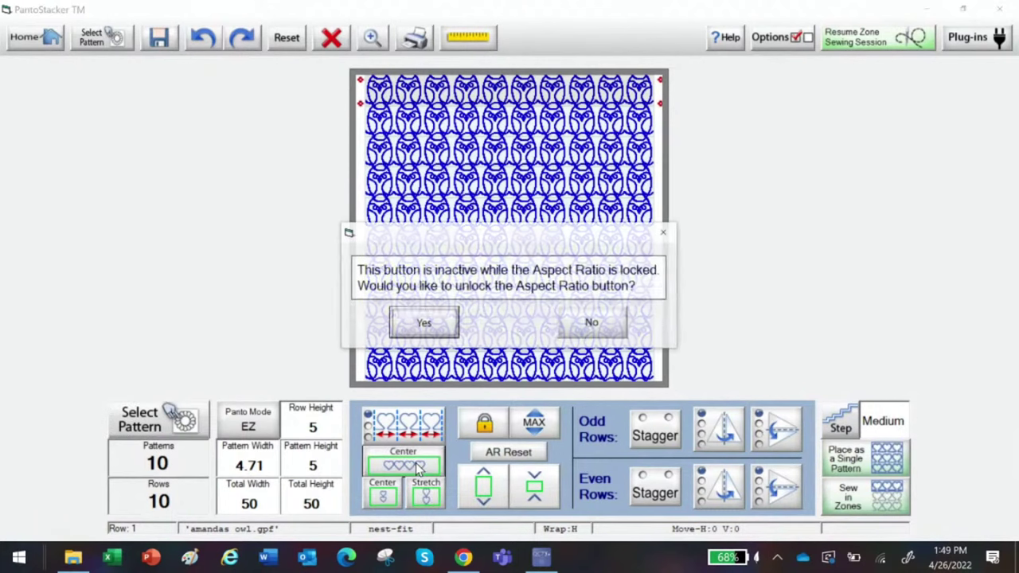
left_click(425, 323)
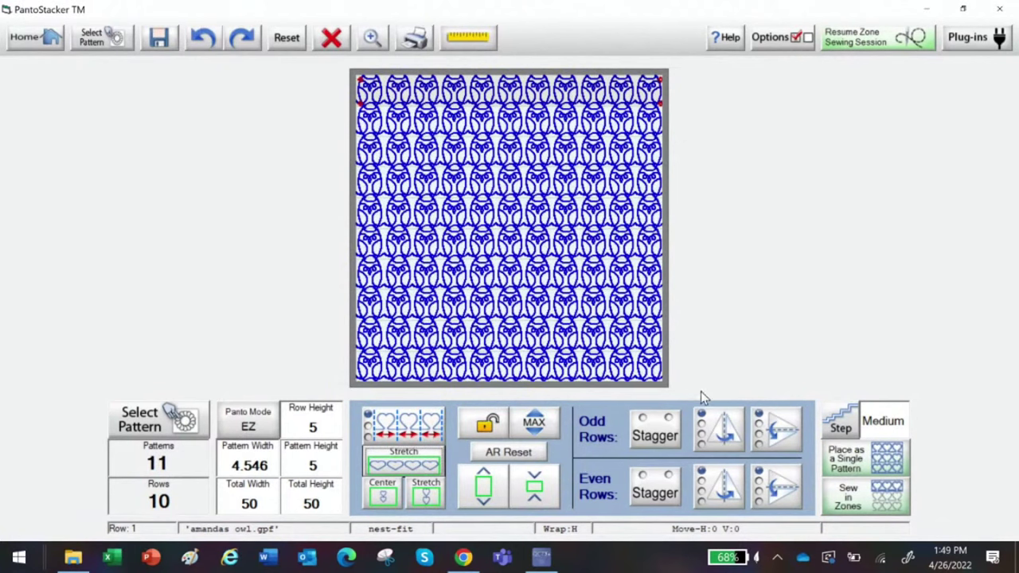
left_click(655, 440)
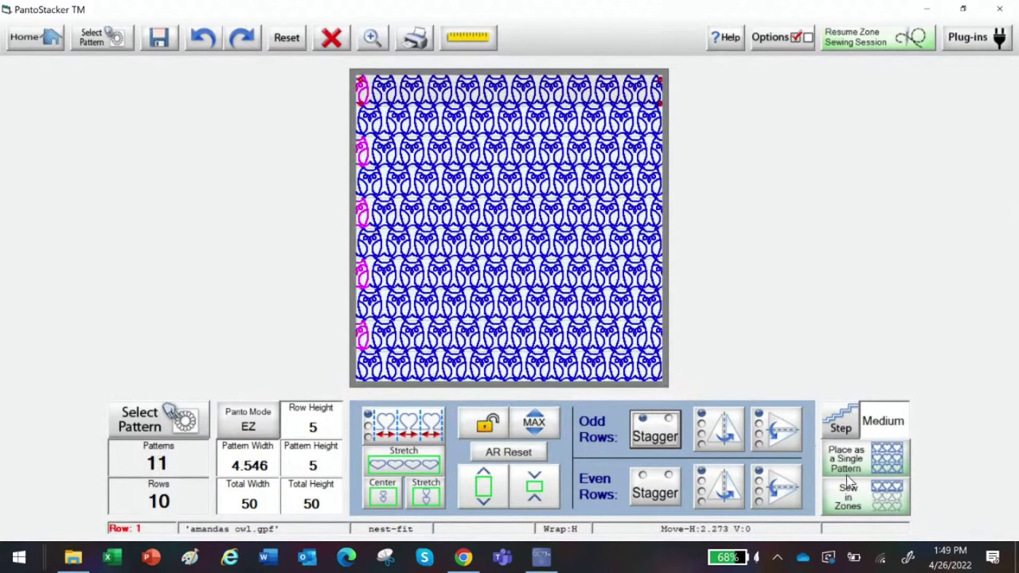
- Open the owl panto for zone sewing without saving the session, and place zone 1's corners A and B about 82 inches apart
left_click(865, 497)
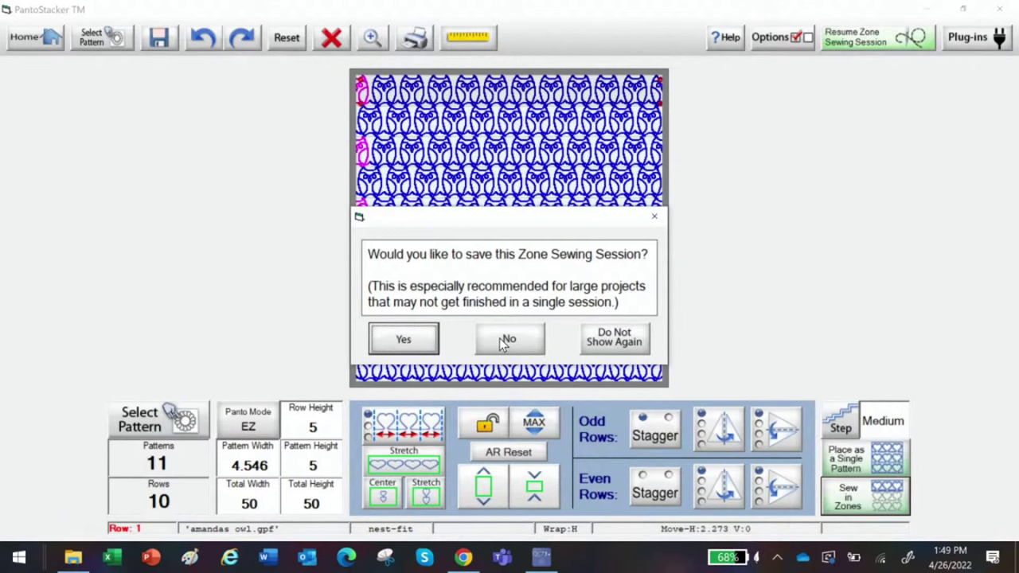
left_click(491, 340)
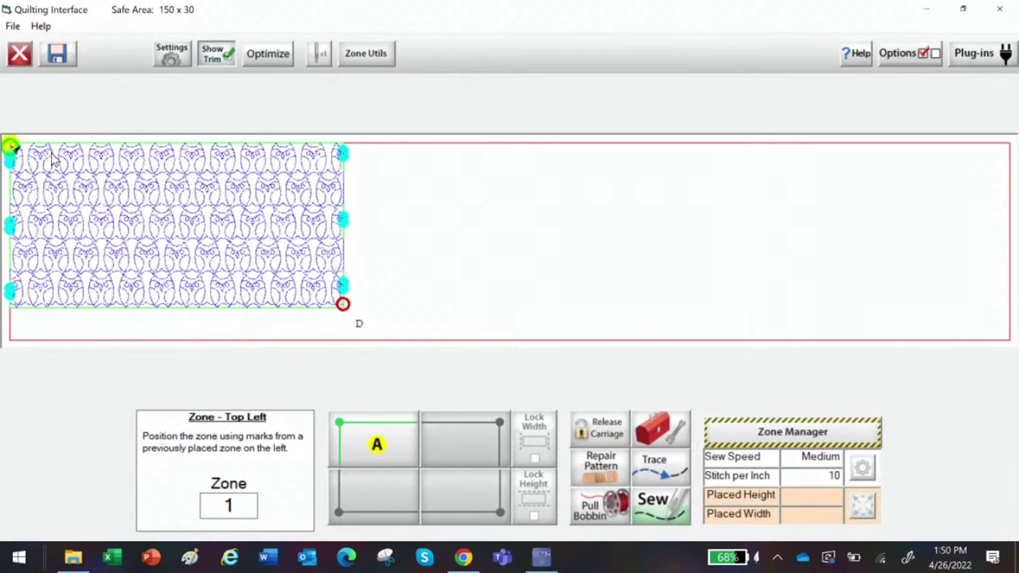
left_click(387, 450)
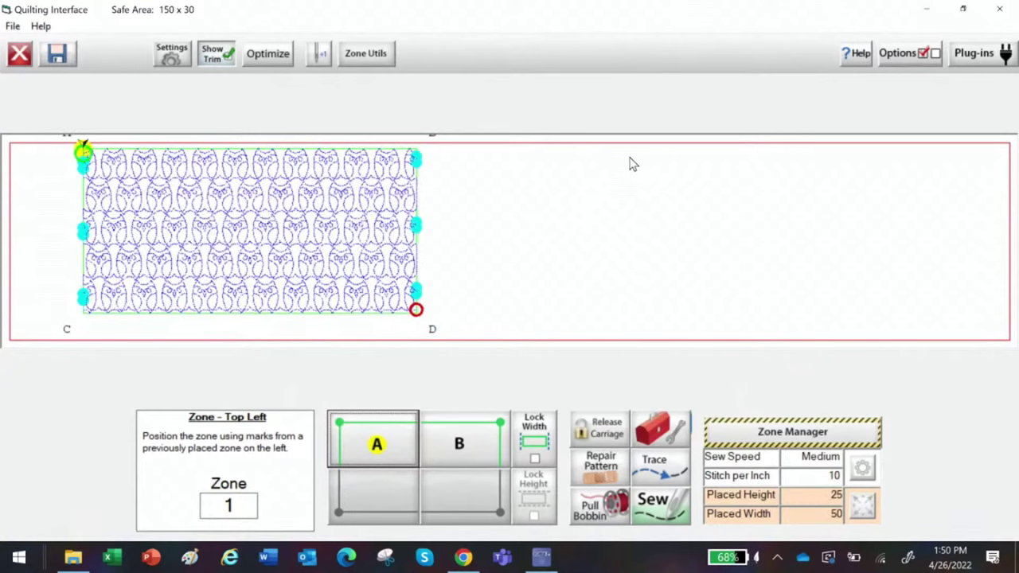
left_click(454, 430)
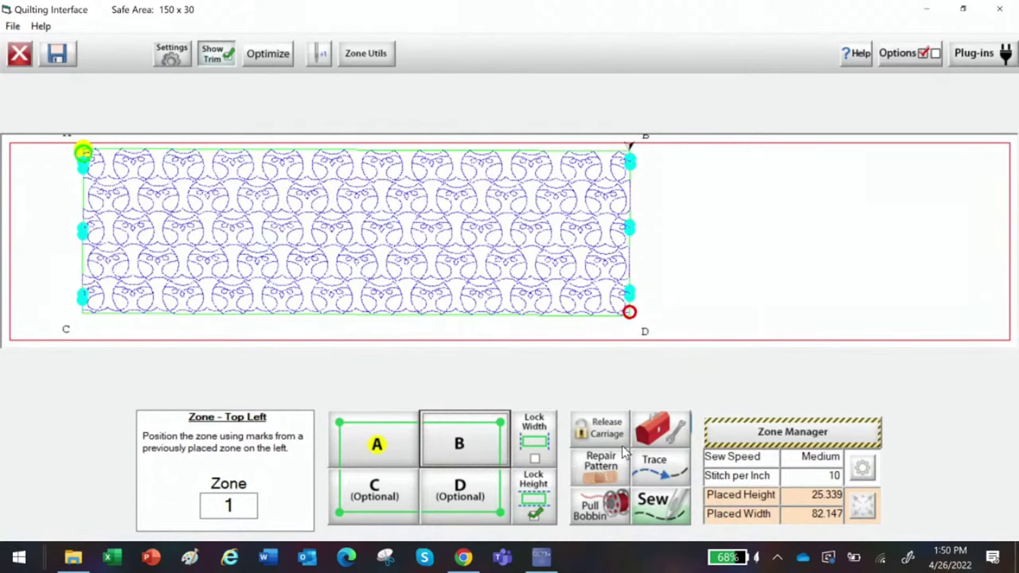
- Start sewing zone 1 from its flagged start point, moving to the next section at each section end and resuming sewing
left_click(656, 513)
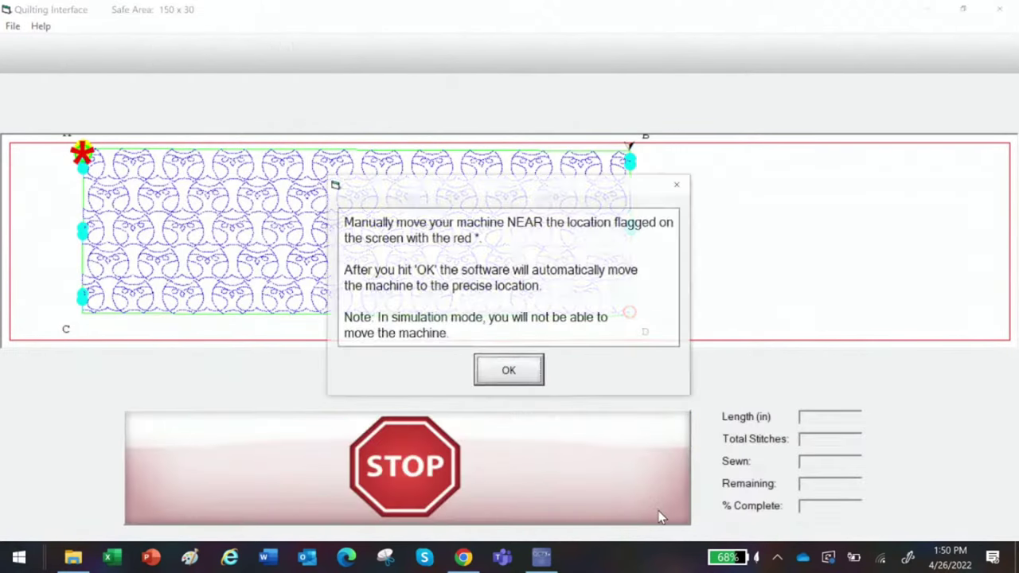
left_click(510, 374)
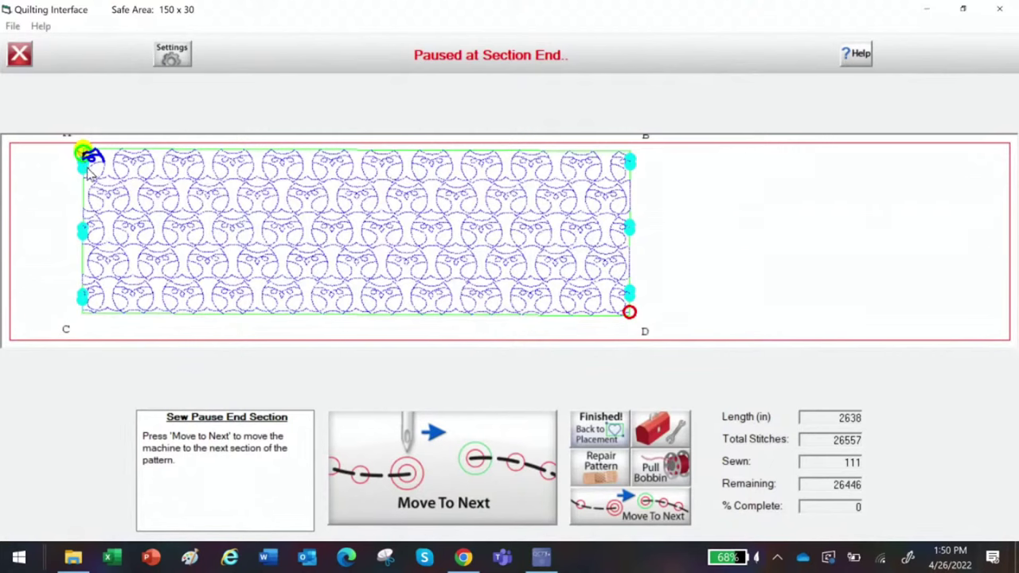
left_click(444, 460)
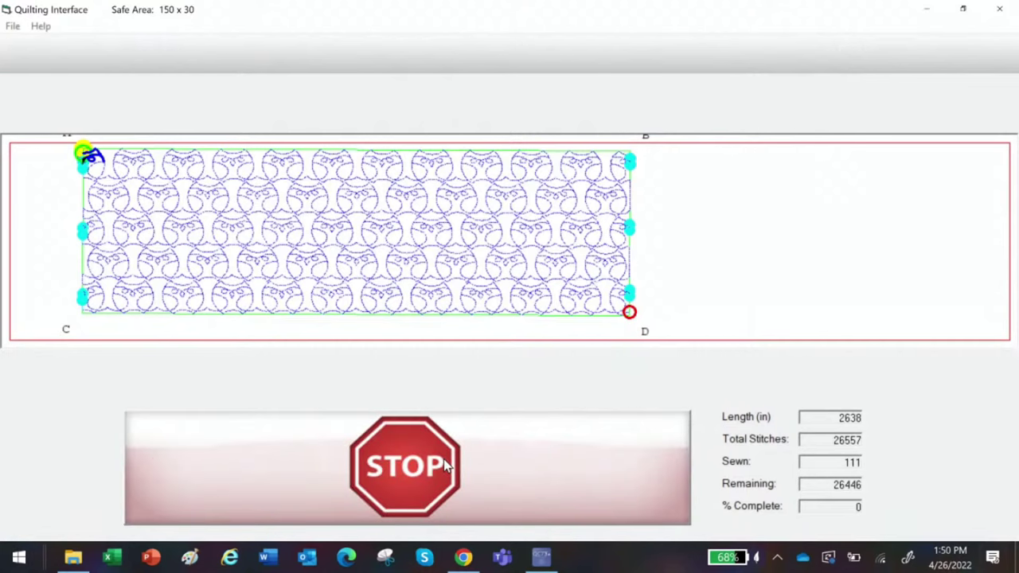
left_click(445, 465)
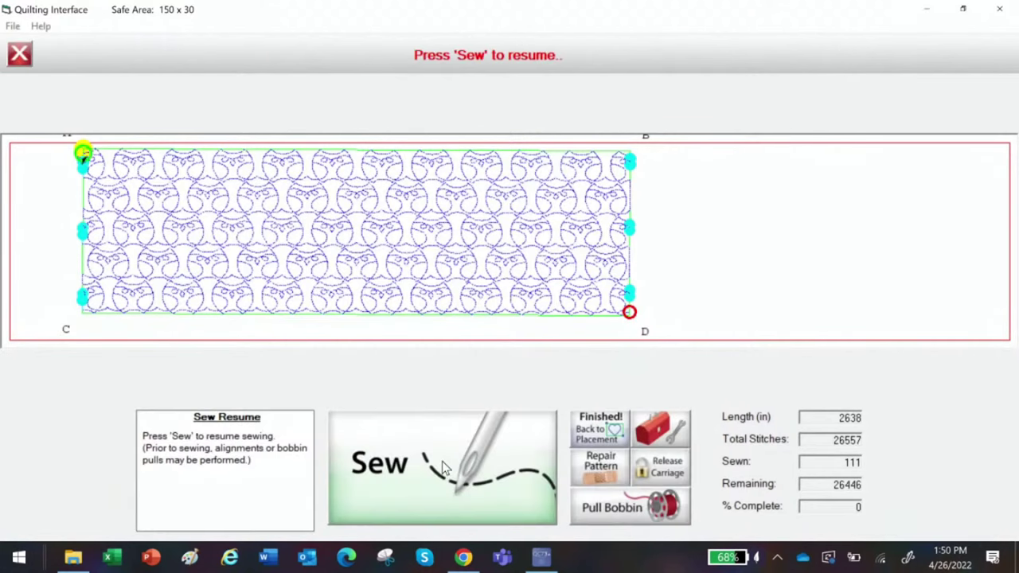
left_click(442, 461)
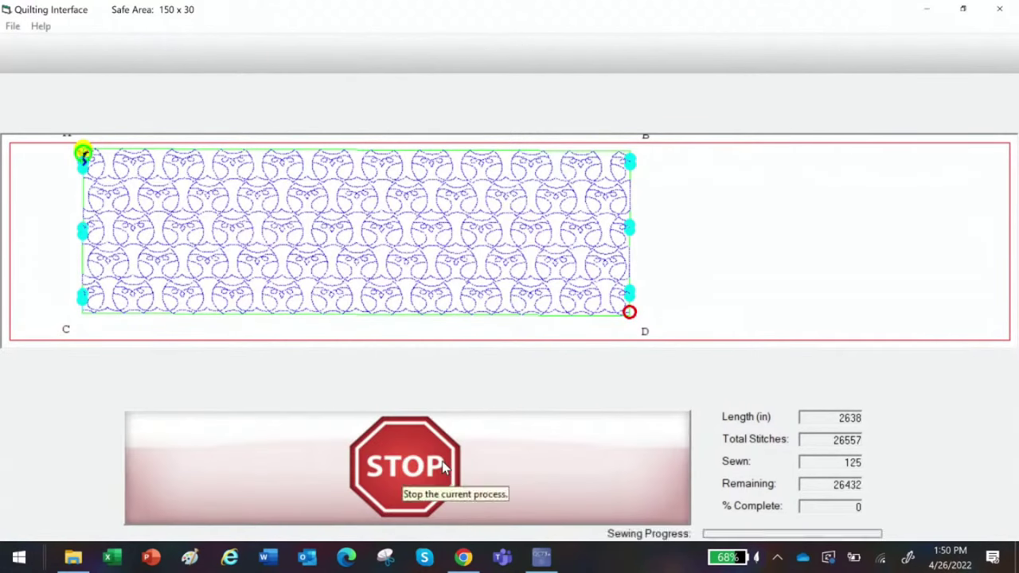
left_click(451, 469)
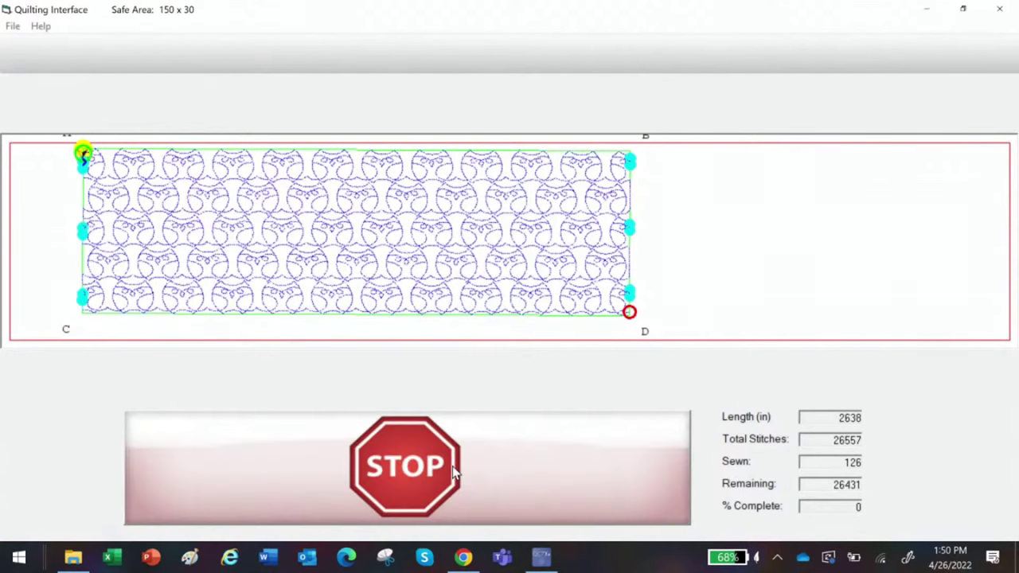
left_click(442, 467)
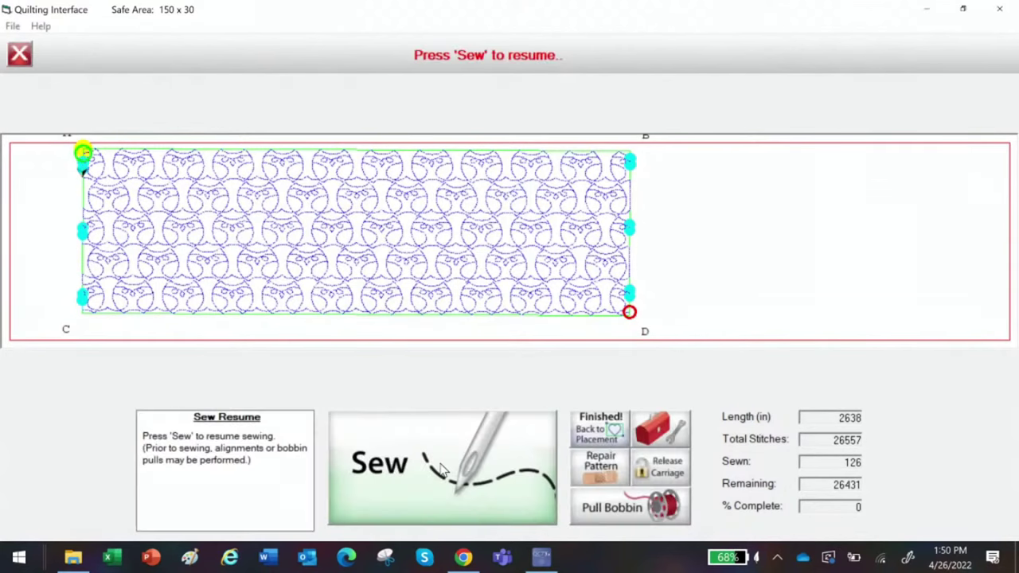
left_click(444, 466)
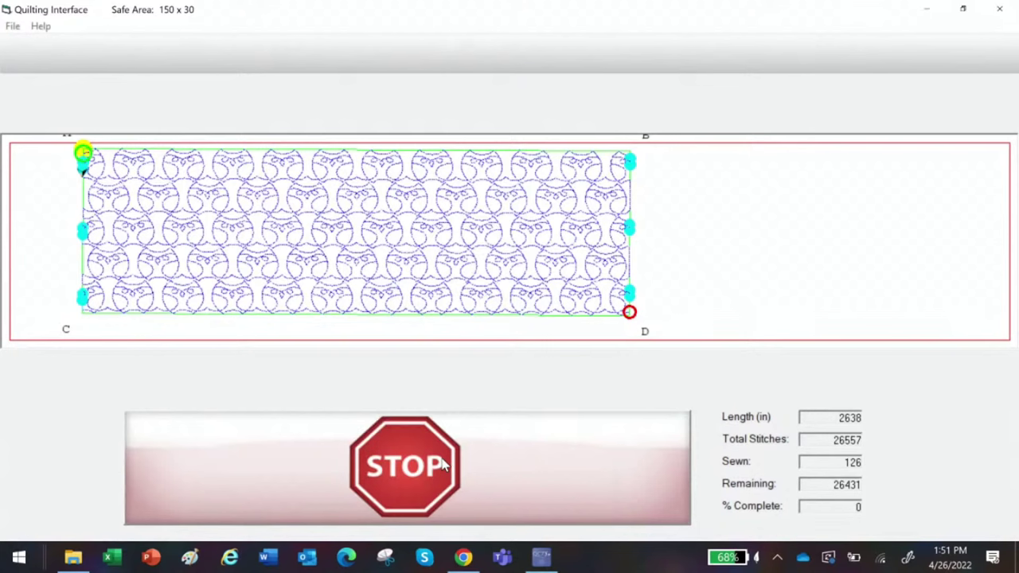